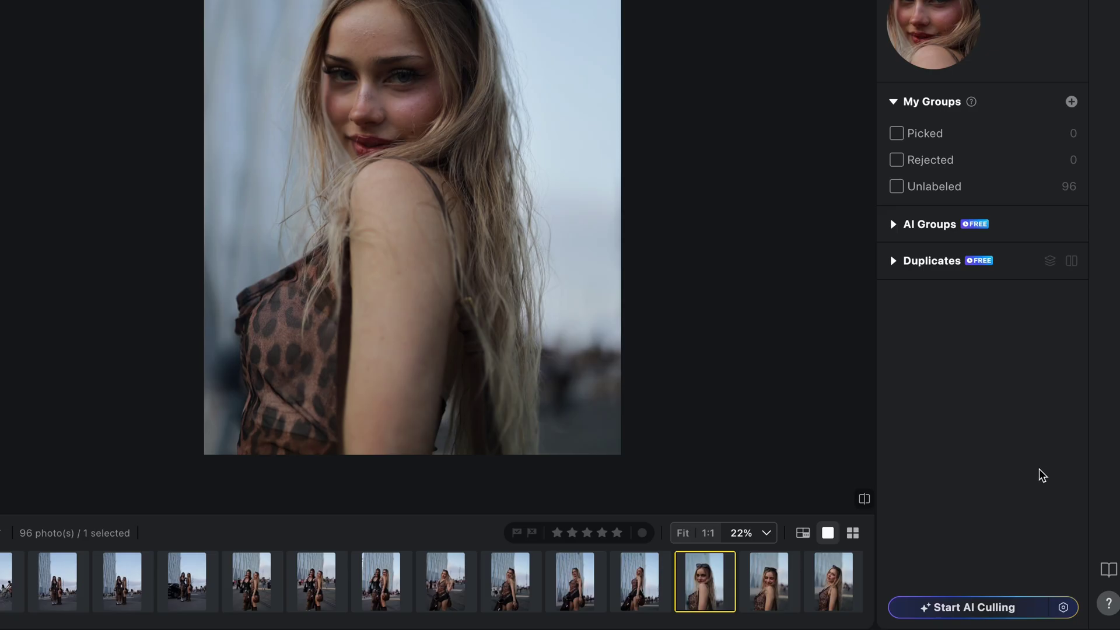
Set the culling event type to Portrait with Frontal Priority turned on
{"action": "left_click", "coordinate": [1064, 607]}
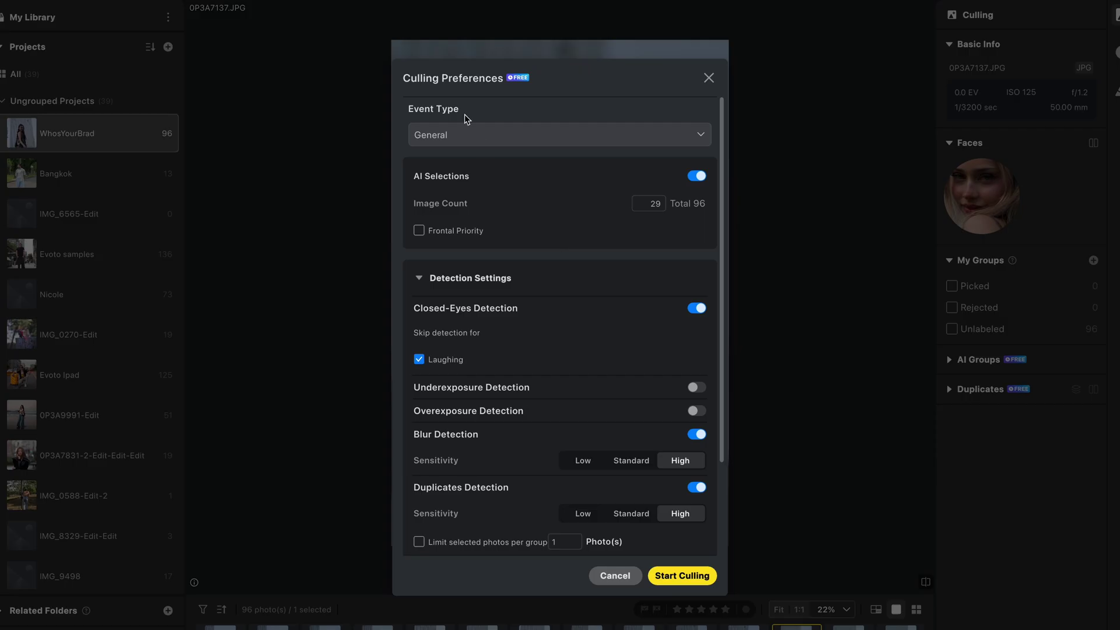
{"action": "left_click", "coordinate": [535, 134]}
{"action": "left_click", "coordinate": [479, 185]}
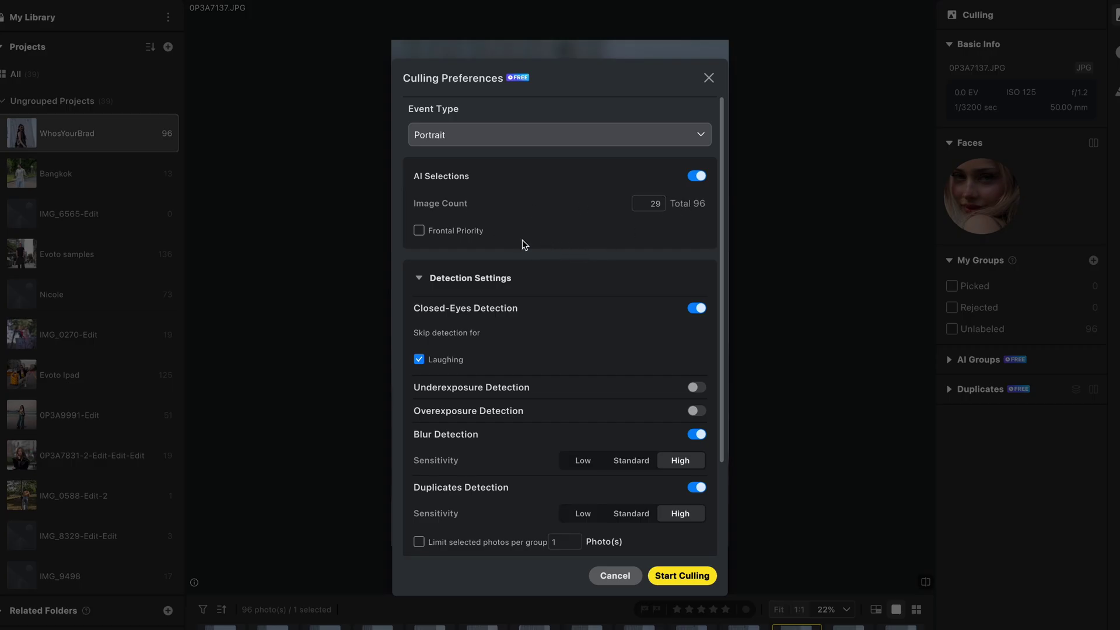
{"action": "left_click", "coordinate": [459, 233]}
{"action": "scroll", "coordinate": [666, 375], "scroll_direction": "down", "scroll_amount": 2}
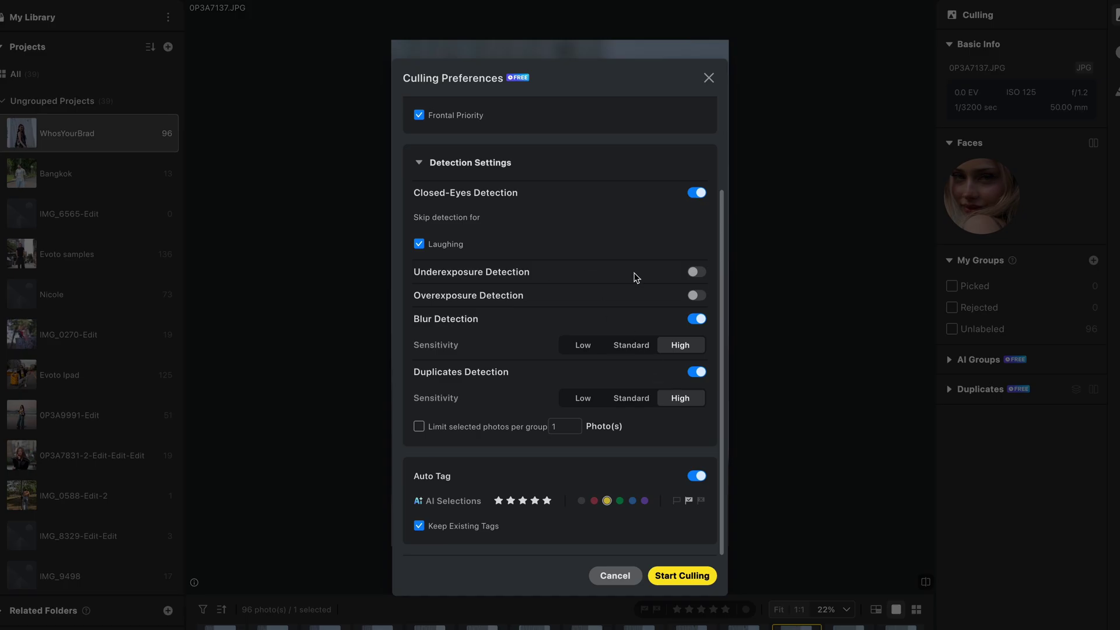
Enable under- and overexposure detection at Standard sensitivity and start the culling
{"action": "left_click", "coordinate": [695, 273]}
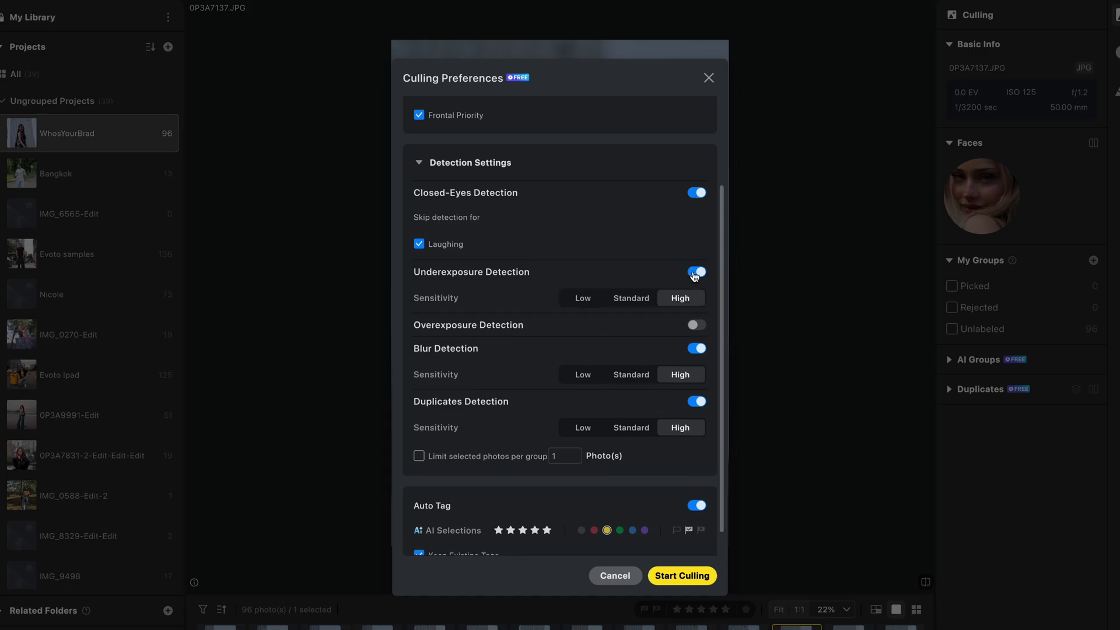
{"action": "left_click", "coordinate": [693, 326]}
{"action": "scroll", "coordinate": [691, 320], "scroll_direction": "down", "scroll_amount": 1}
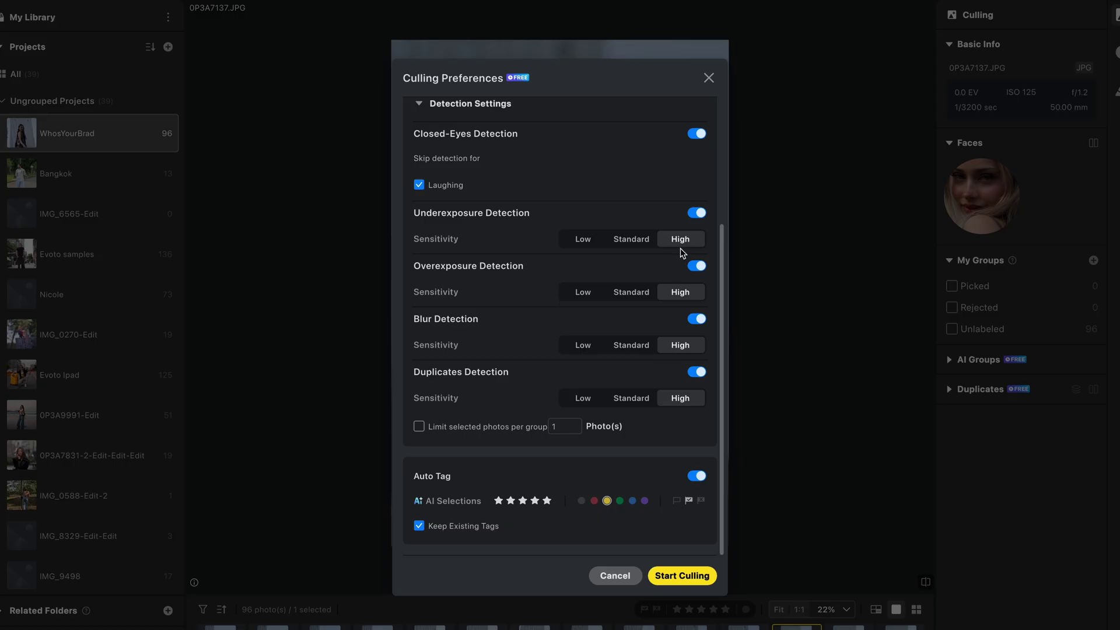
{"action": "left_click", "coordinate": [631, 239]}
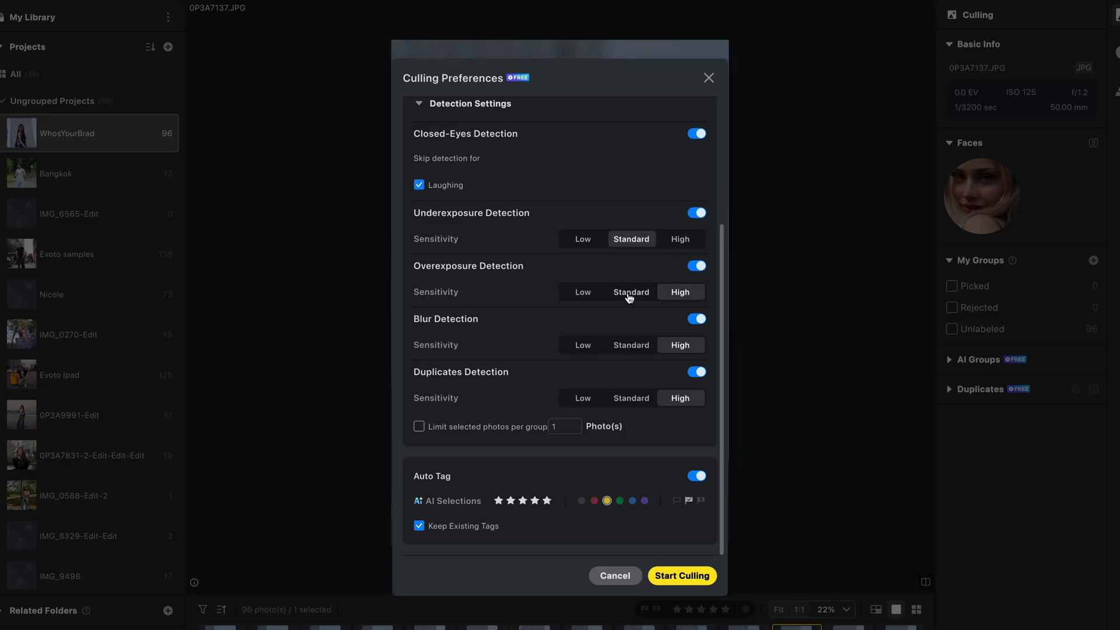
{"action": "left_click", "coordinate": [630, 296]}
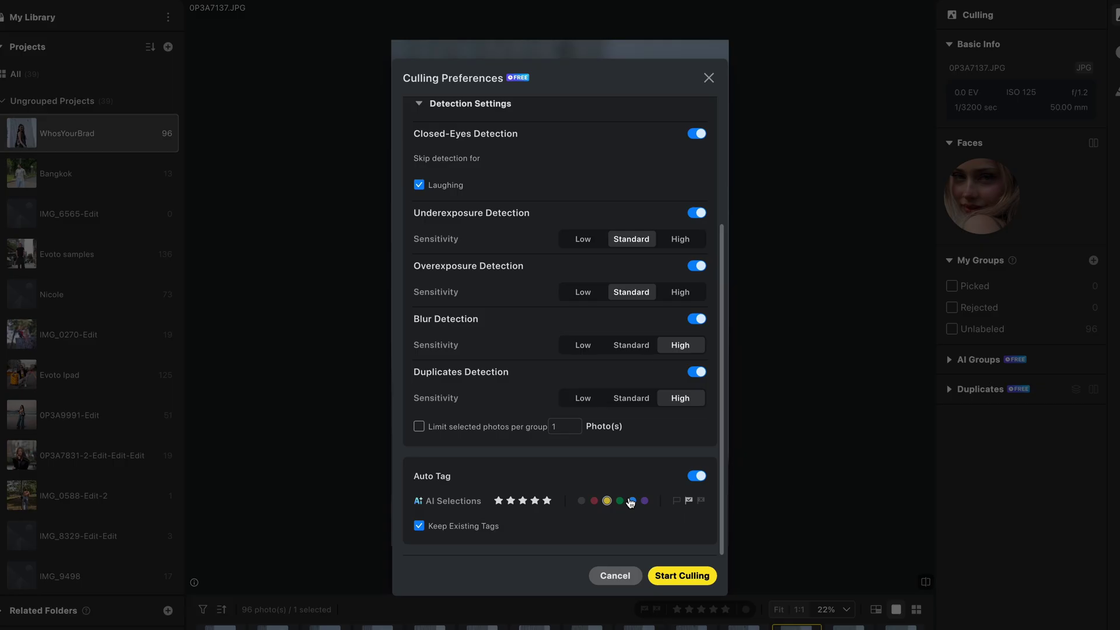
{"action": "left_click", "coordinate": [676, 577]}
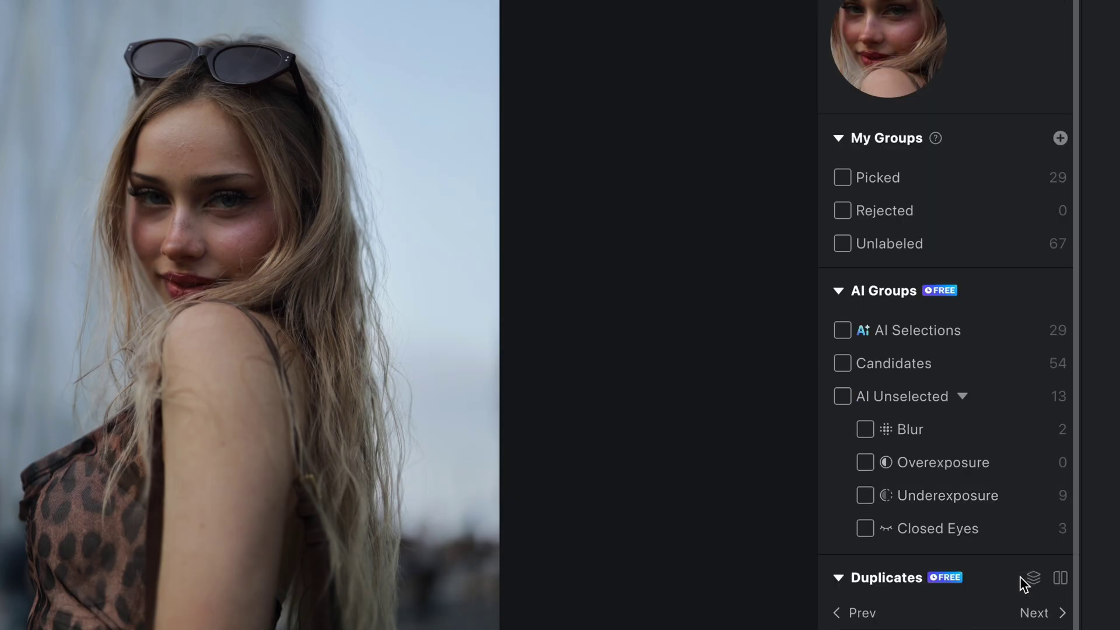
Filter the culled photos to AI Selections and Blur-flagged rejects
{"action": "scroll", "coordinate": [1066, 547], "scroll_direction": "down", "scroll_amount": 2}
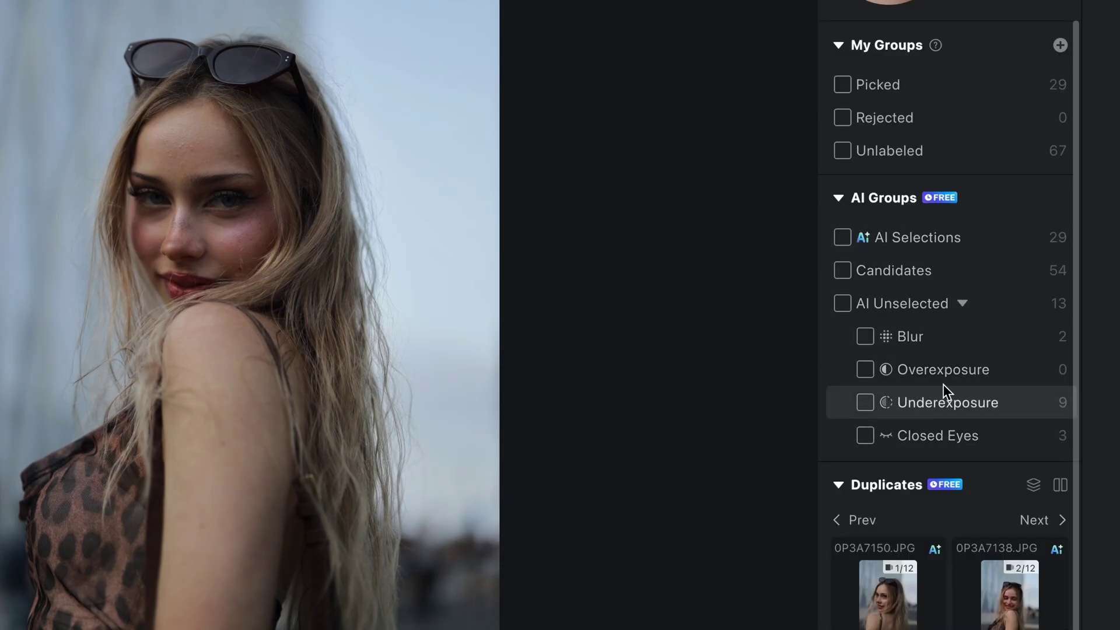
{"action": "left_click", "coordinate": [845, 236]}
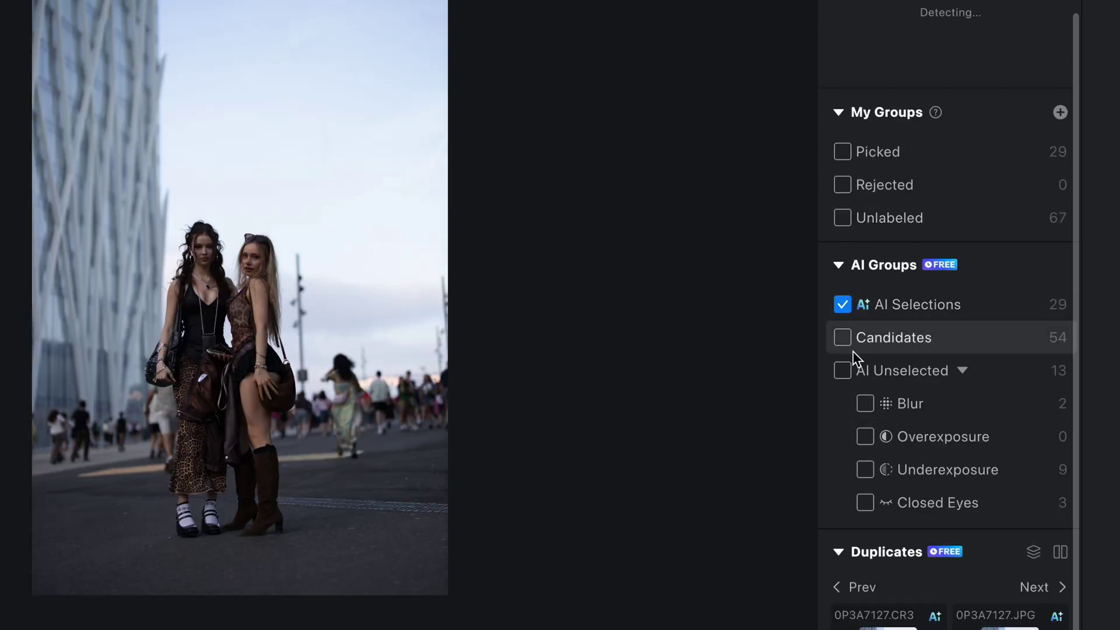
{"action": "left_click", "coordinate": [865, 403]}
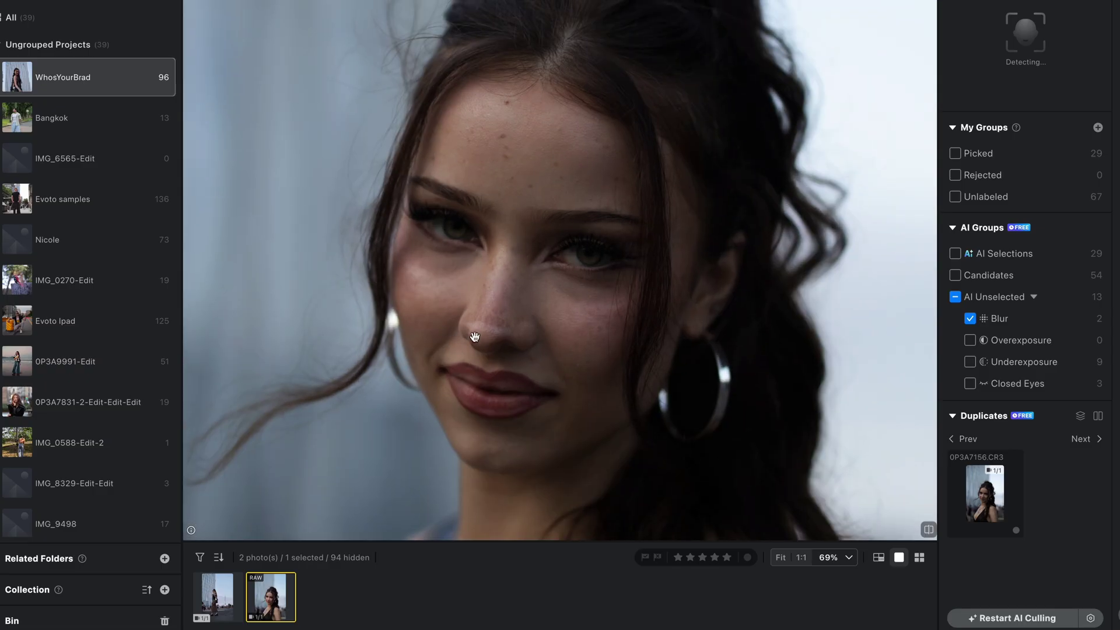
{"action": "scroll", "coordinate": [475, 337], "scroll_direction": "down", "scroll_amount": 2}
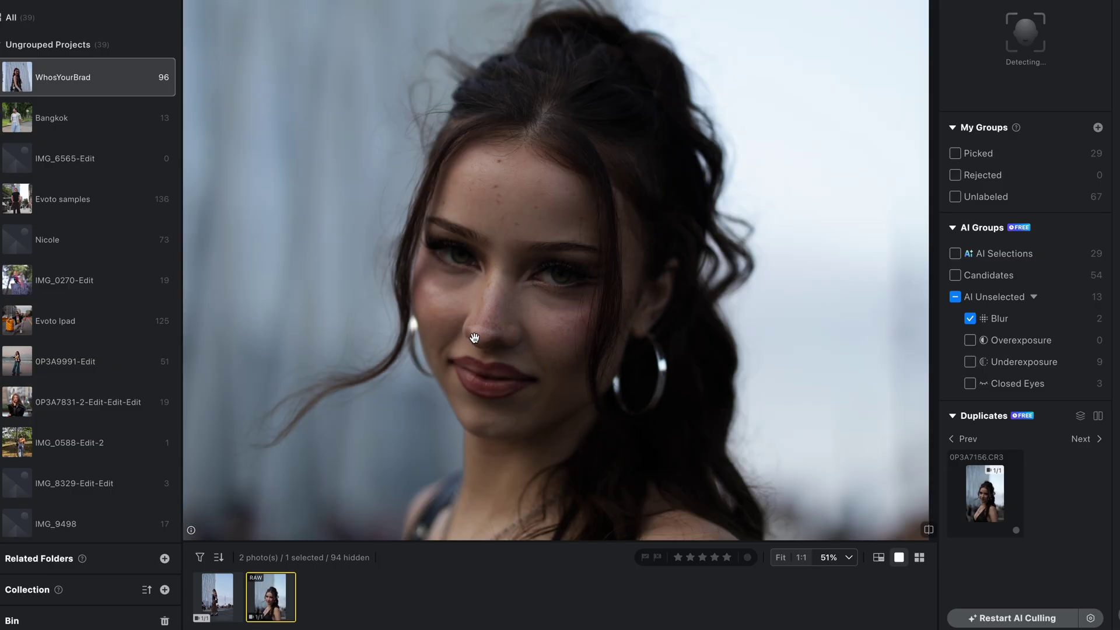
{"action": "scroll", "coordinate": [702, 342], "scroll_direction": "down", "scroll_amount": 4}
{"action": "scroll", "coordinate": [966, 290], "scroll_direction": "down", "scroll_amount": 2}
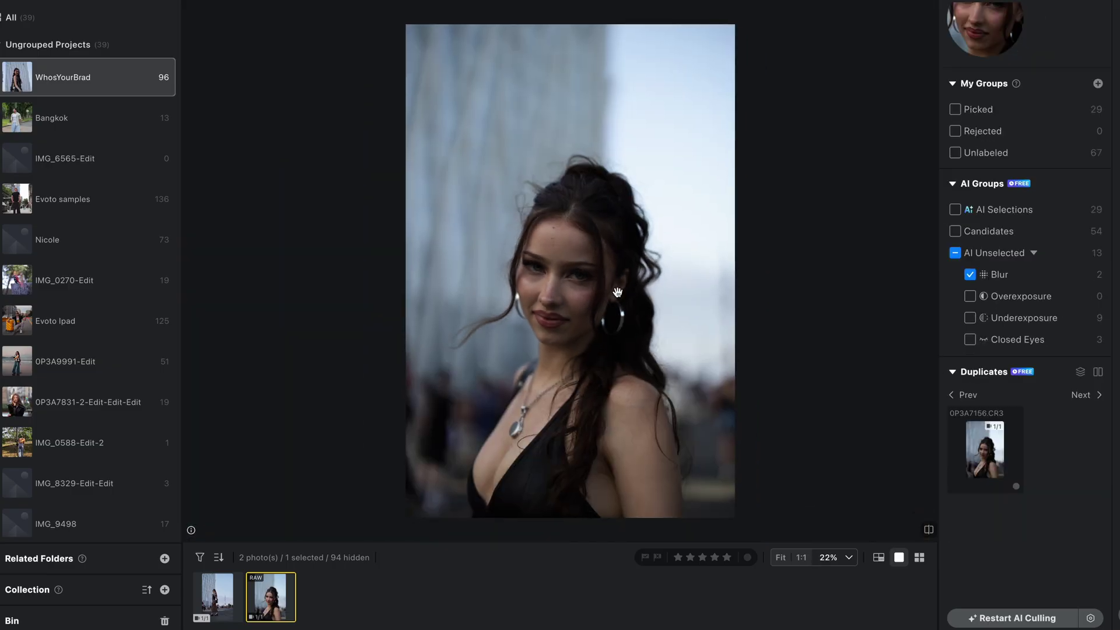
Swap the Blur filter for Closed Eyes and step through the flagged closed-eye photos
{"action": "left_click", "coordinate": [969, 274]}
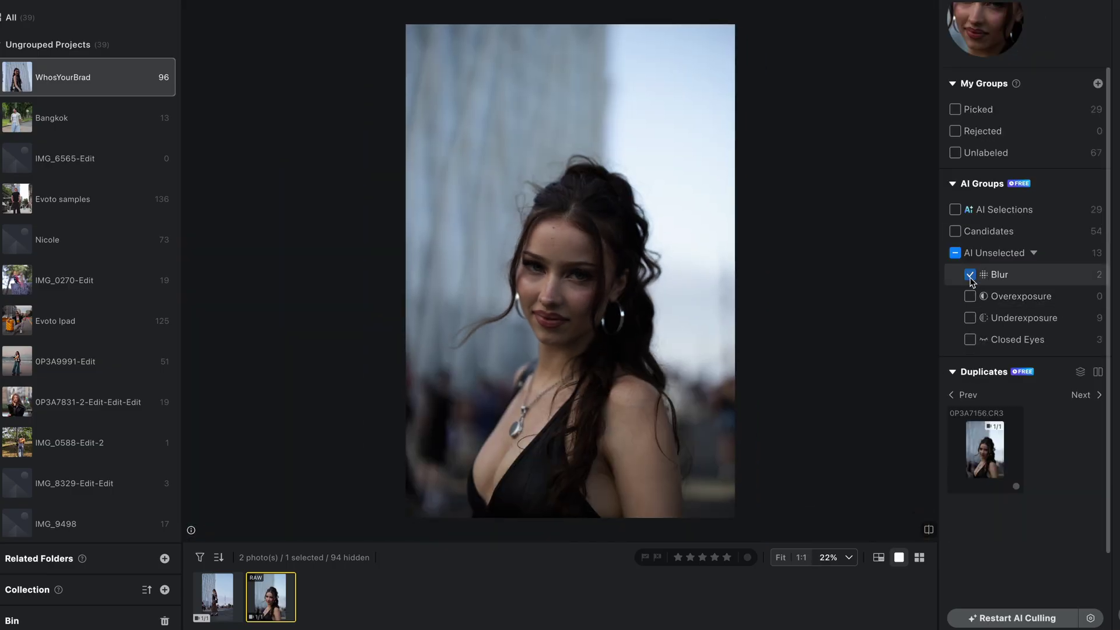
{"action": "left_click", "coordinate": [970, 339]}
{"action": "scroll", "coordinate": [541, 372], "scroll_direction": "up", "scroll_amount": 2}
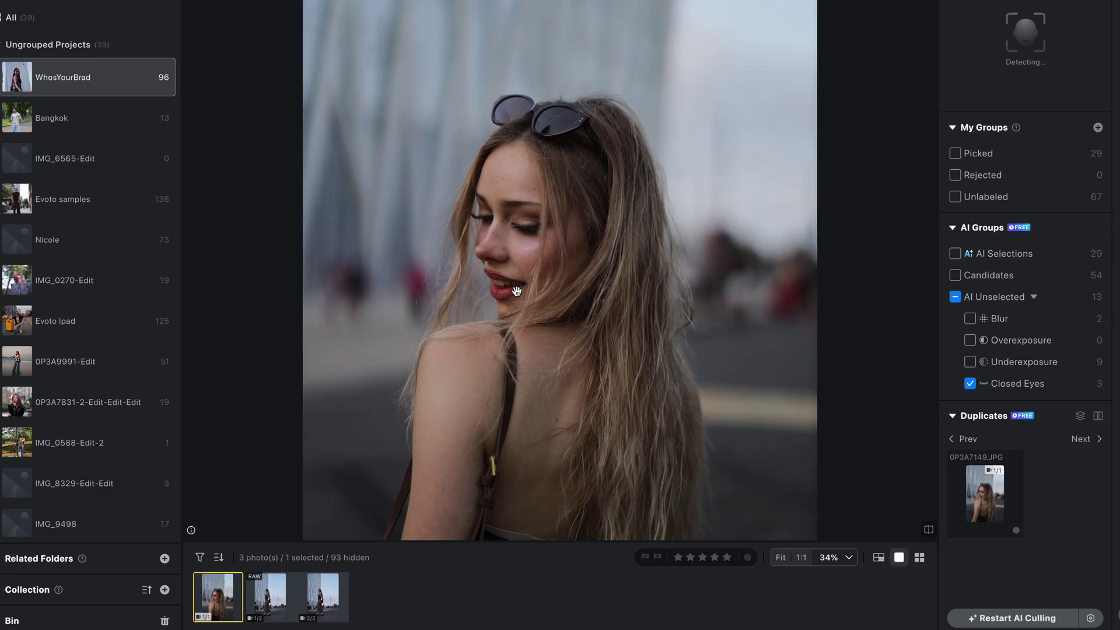
{"action": "left_click", "coordinate": [282, 603]}
{"action": "scroll", "coordinate": [467, 130], "scroll_direction": "up", "scroll_amount": 5}
{"action": "key", "text": "Right"}
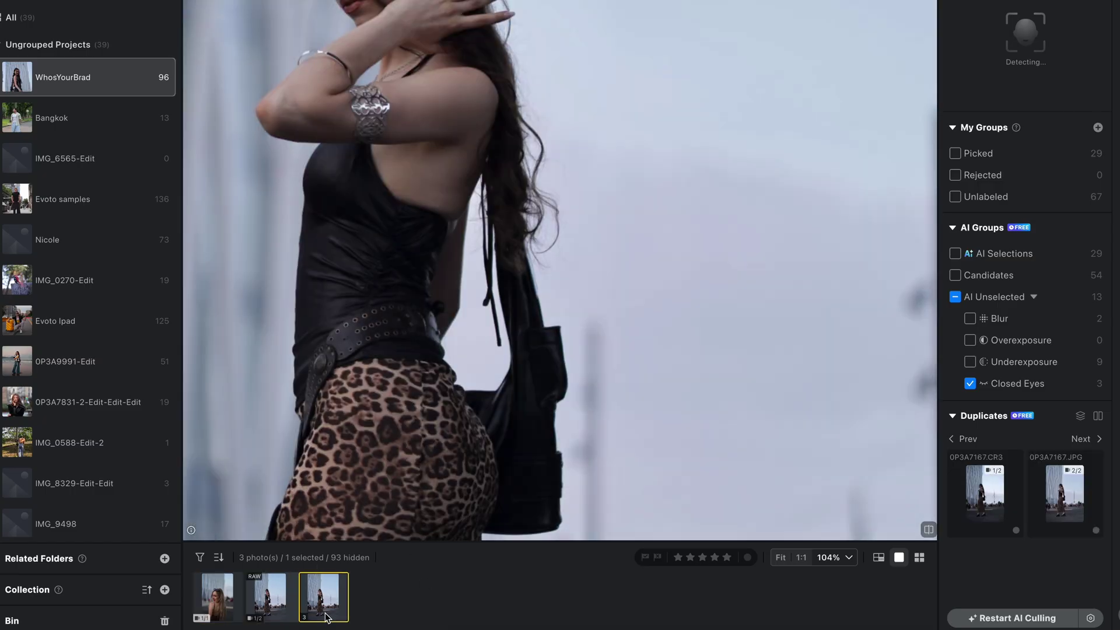
{"action": "left_click_drag", "start_coordinate": [443, 155], "coordinate": [581, 251]}
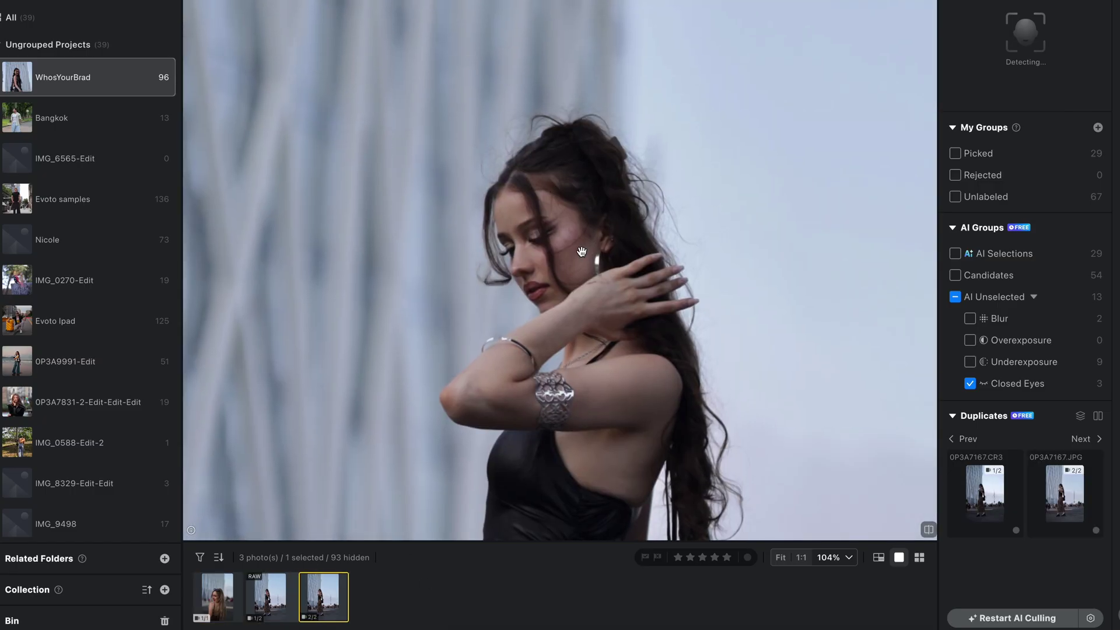
{"action": "left_click", "coordinate": [279, 604]}
{"action": "scroll", "coordinate": [551, 267], "scroll_direction": "down", "scroll_amount": 3}
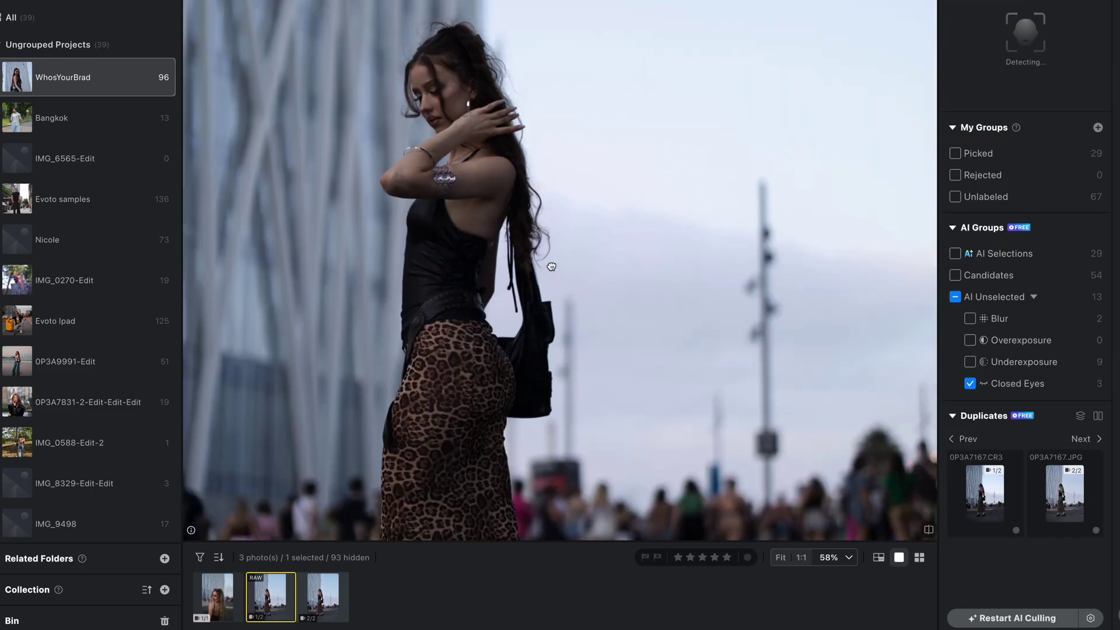
{"action": "scroll", "coordinate": [552, 267], "scroll_direction": "down", "scroll_amount": 5}
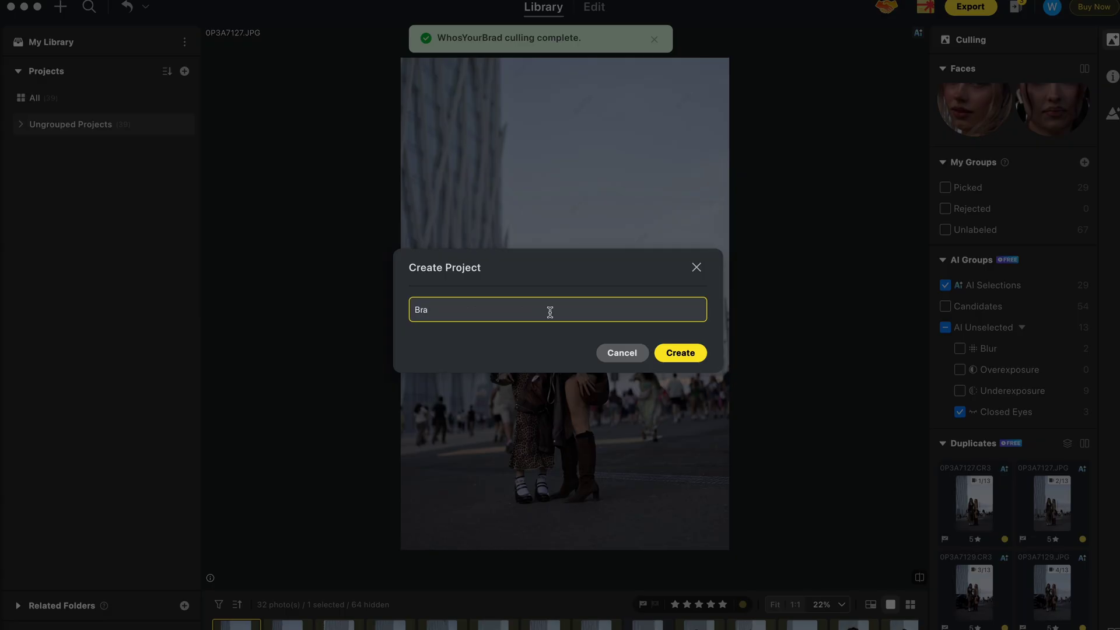
Name the new project 'Brad Bangkok' and create it
{"action": "type", "text": "d"}
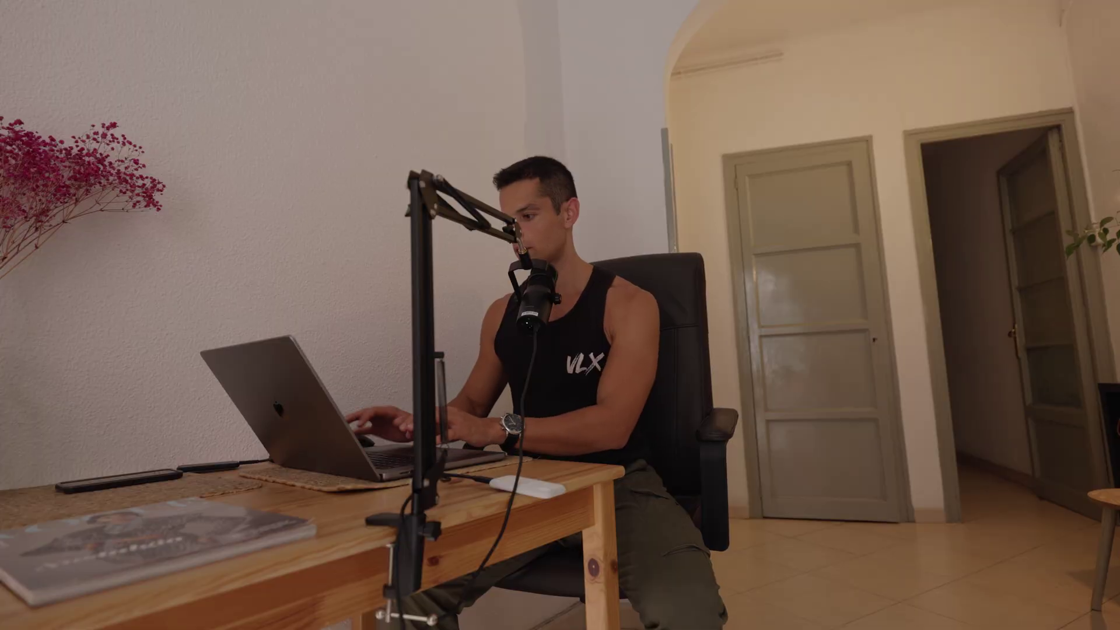
{"action": "type", "text": "Ban"}
{"action": "type", "text": "gkok"}
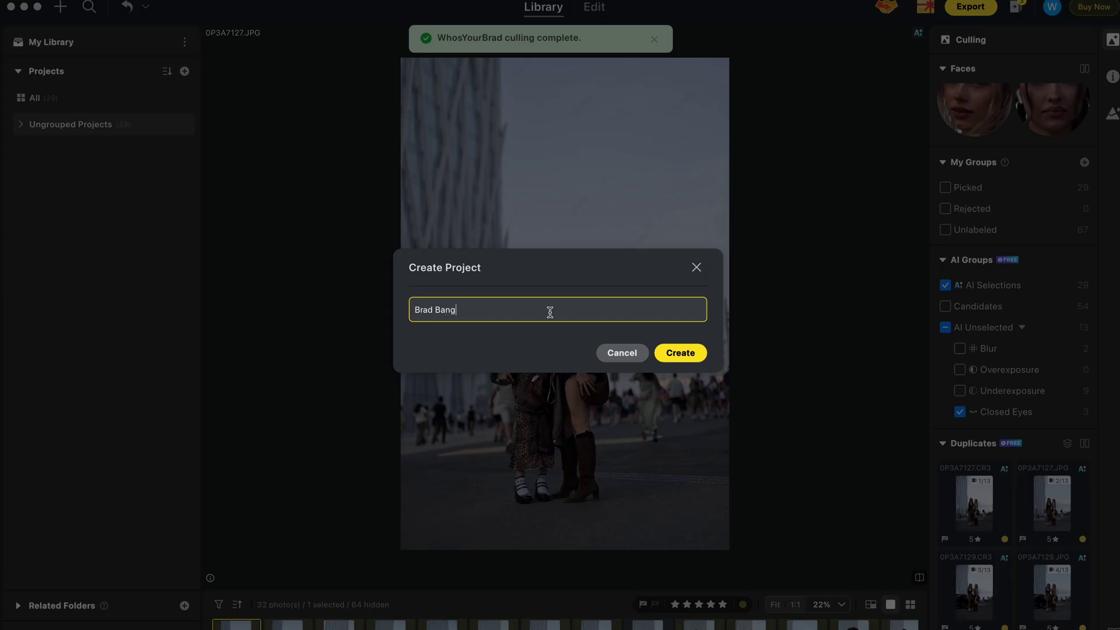
{"action": "key", "text": "Return"}
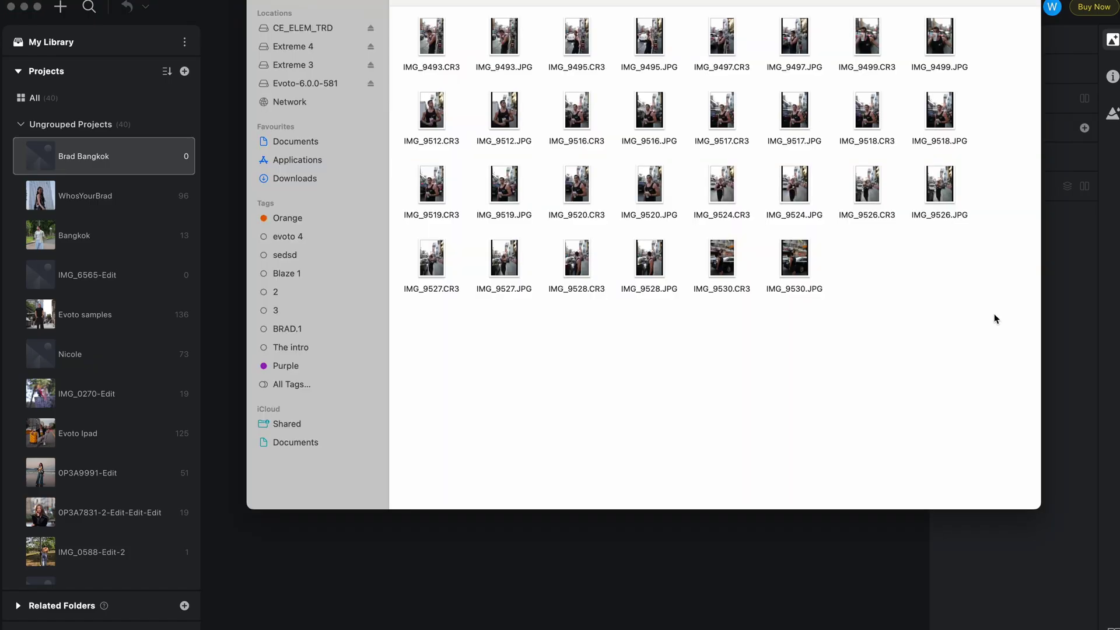
Drag all 30 Bangkok photos into Brad Bangkok, then return to the library
{"action": "left_click_drag", "start_coordinate": [995, 317], "coordinate": [400, 17]}
{"action": "left_click_drag", "start_coordinate": [982, 22], "coordinate": [327, 175]}
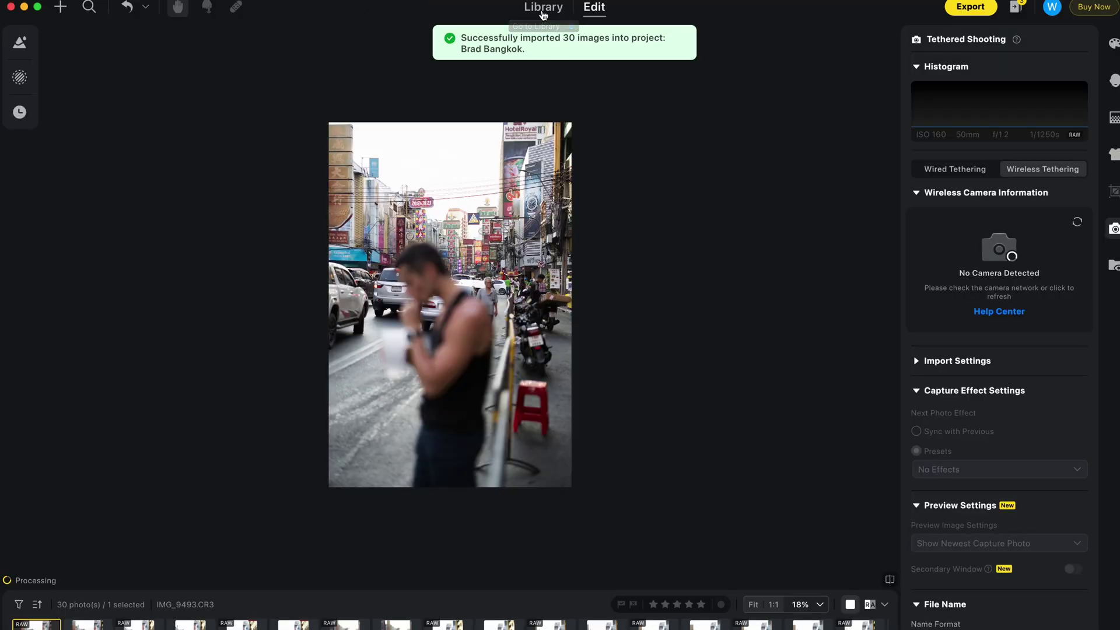
{"action": "left_click", "coordinate": [543, 11]}
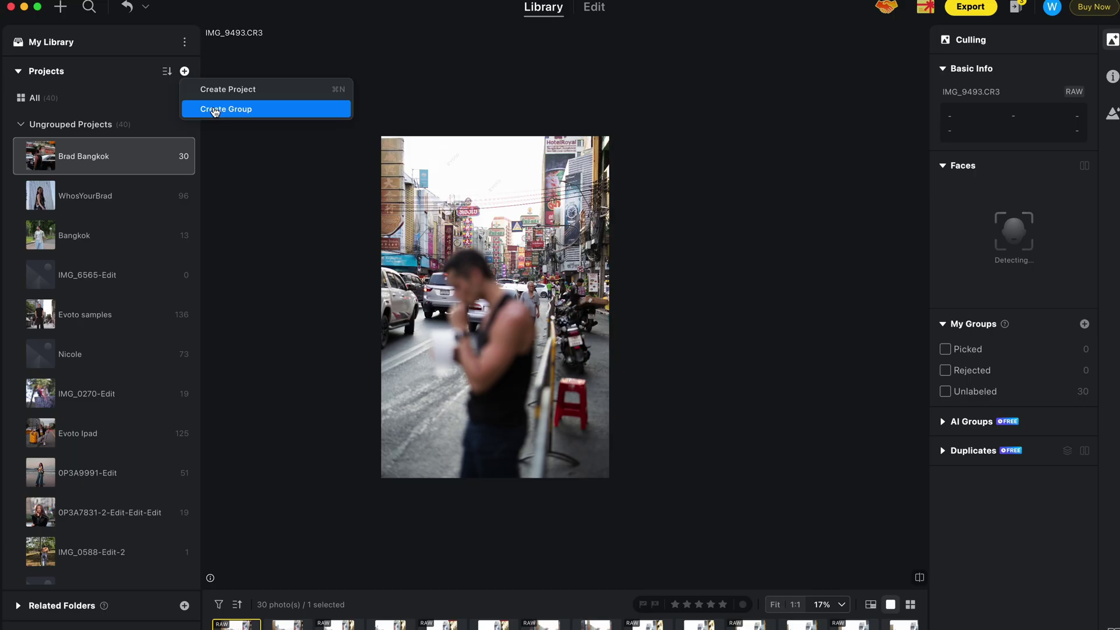
Create a project group named Bangkok and move Brad Bangkok into it
{"action": "left_click", "coordinate": [214, 111]}
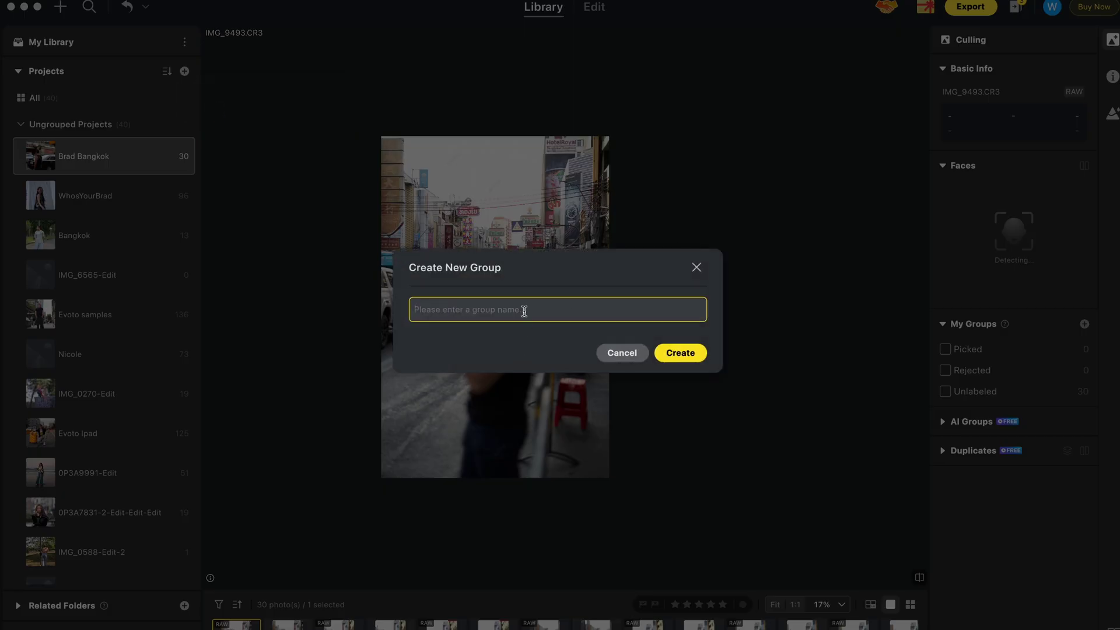
{"action": "type", "text": "K"}
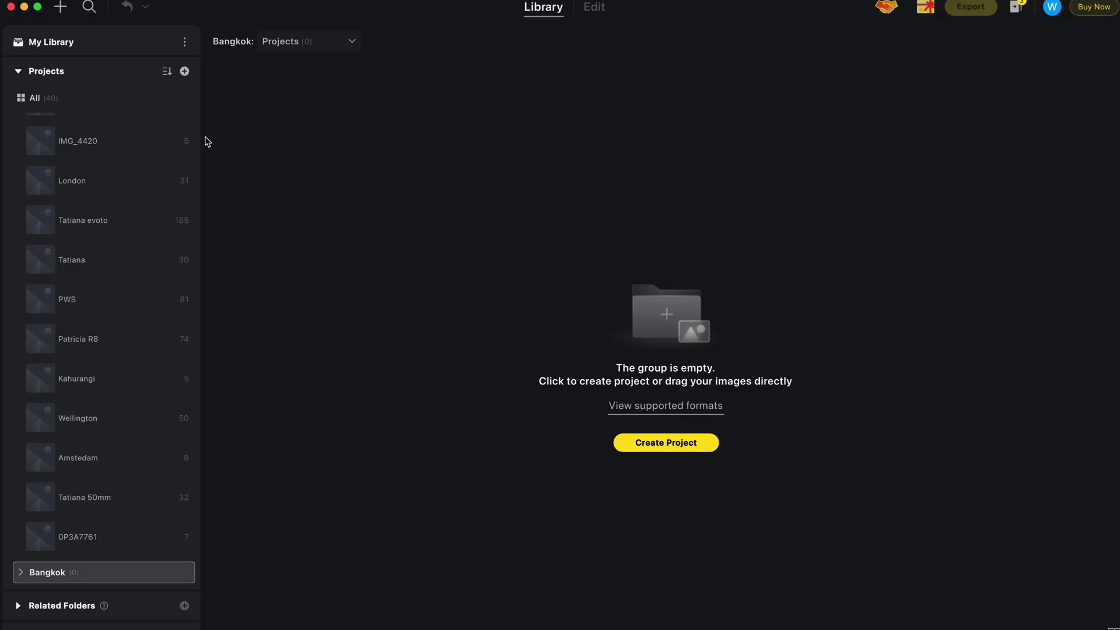
{"action": "left_click", "coordinate": [20, 125]}
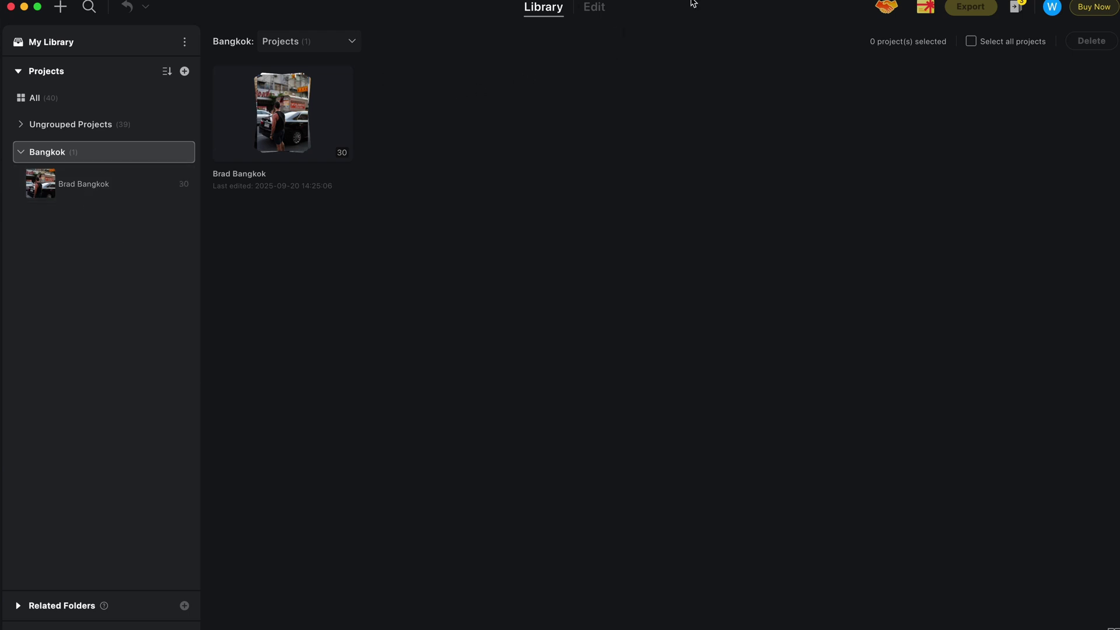
Import the 262 Buta folder photos, then open Brad Bangkok and begin a new collection
{"action": "key", "text": "super+Up"}
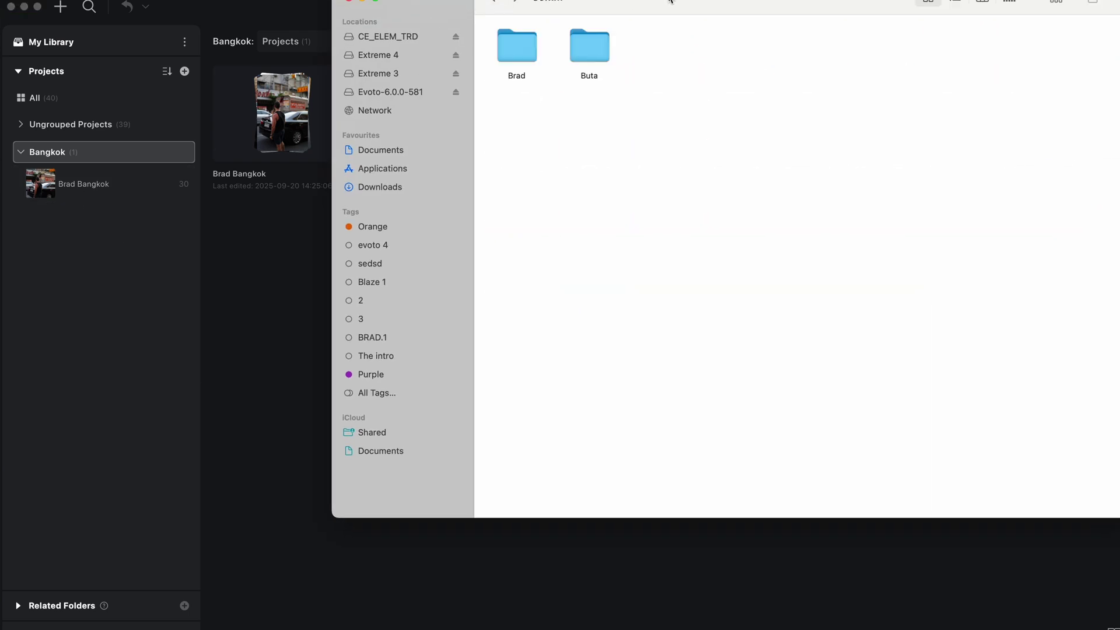
{"action": "double_click", "coordinate": [537, 49]}
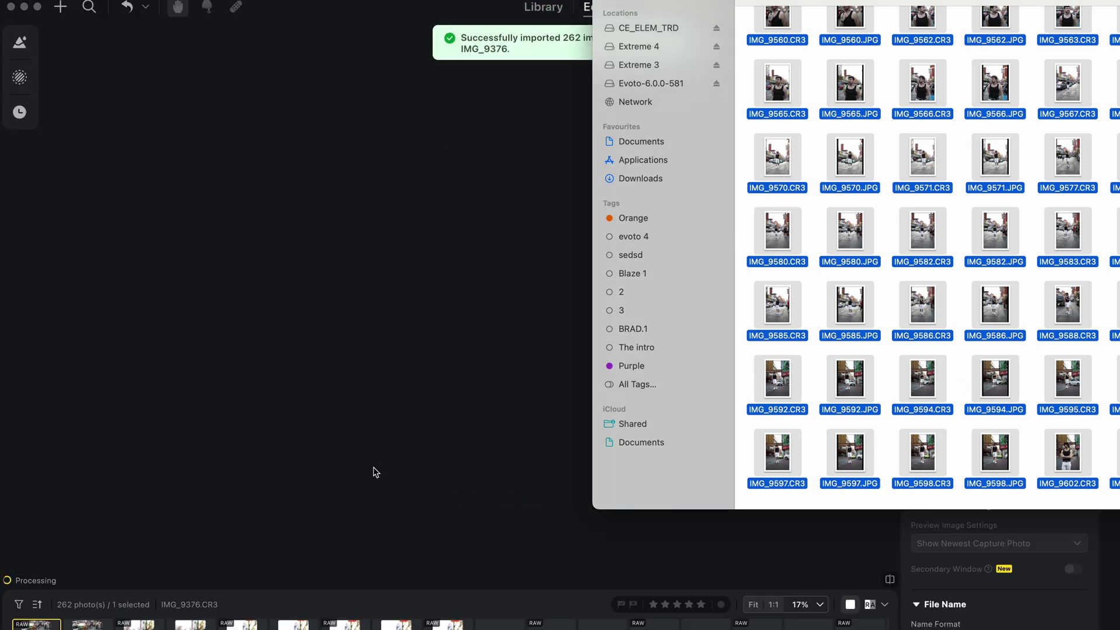
{"action": "left_click", "coordinate": [538, 11]}
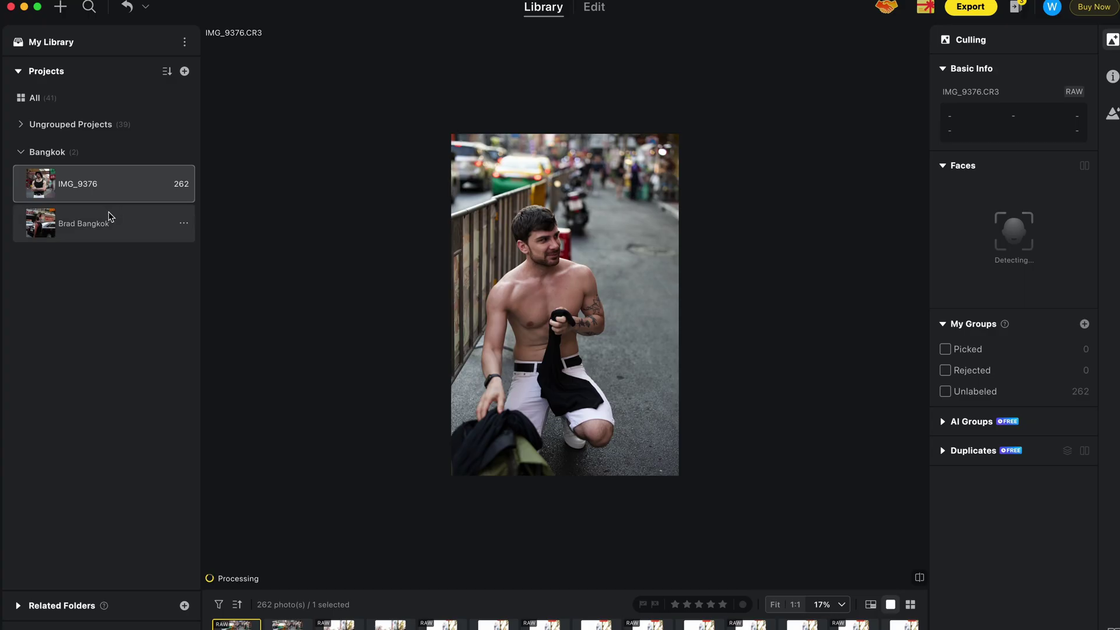
{"action": "left_click", "coordinate": [103, 222]}
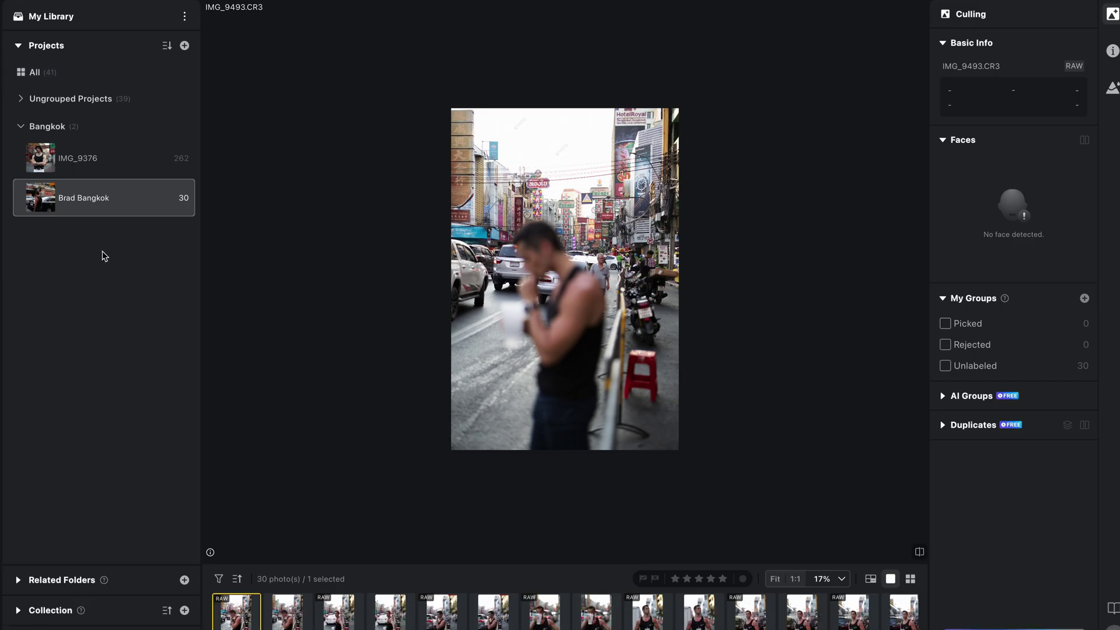
{"action": "left_click", "coordinate": [184, 610]}
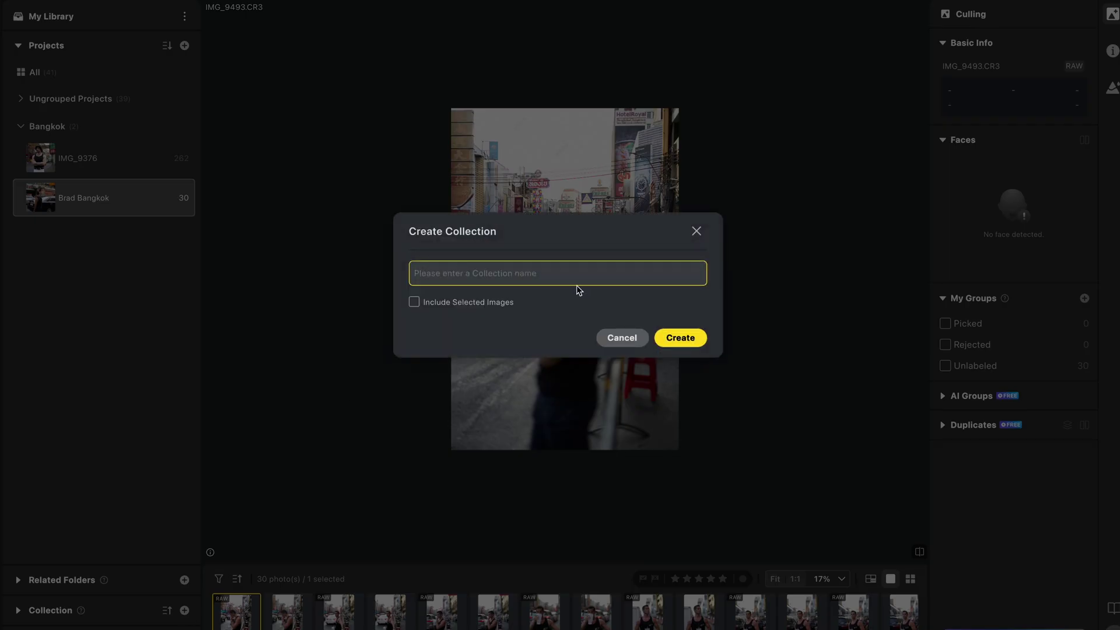
Create the Bangkok Selection collection and drag the chosen portraits, including the tank-top one, into it
{"action": "type", "text": "Bangkok Selection"}
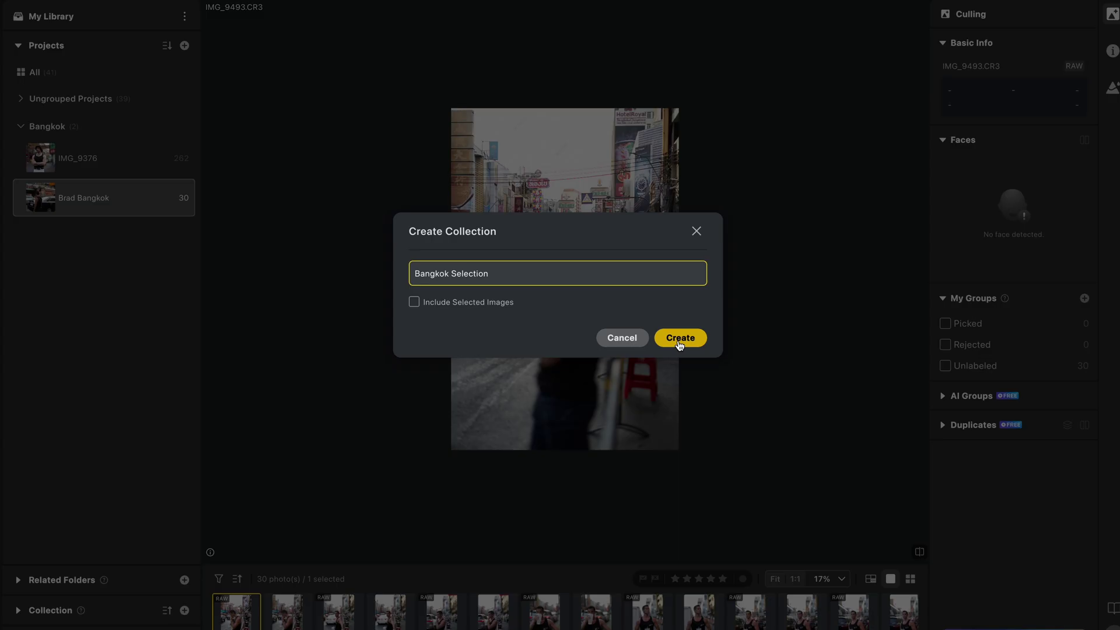
{"action": "left_click", "coordinate": [680, 335]}
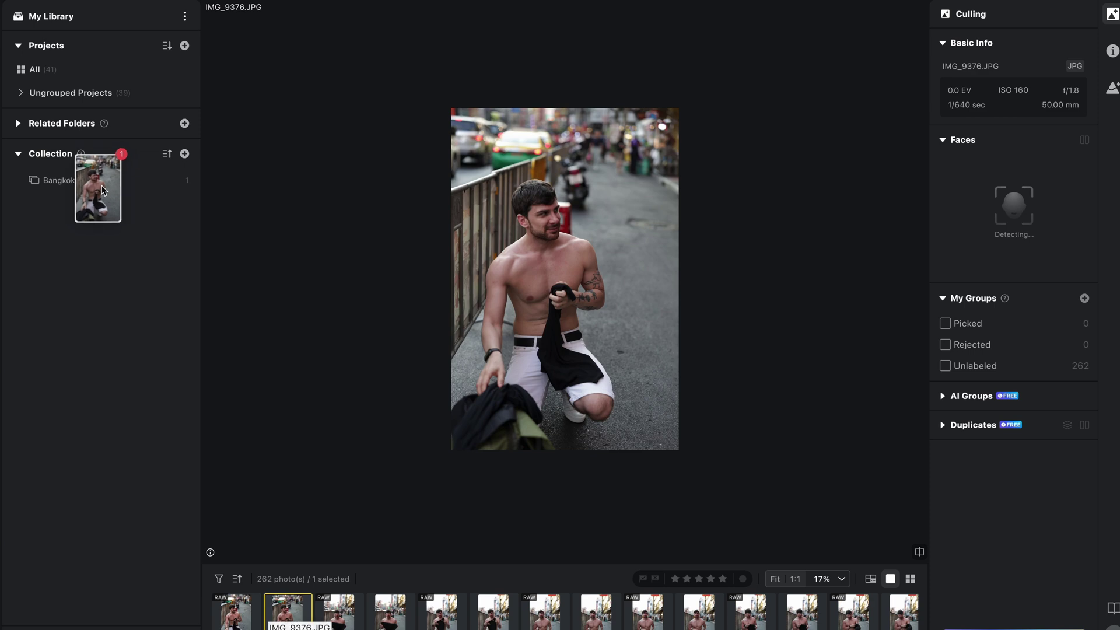
{"action": "left_click_drag", "start_coordinate": [97, 185], "coordinate": [82, 181]}
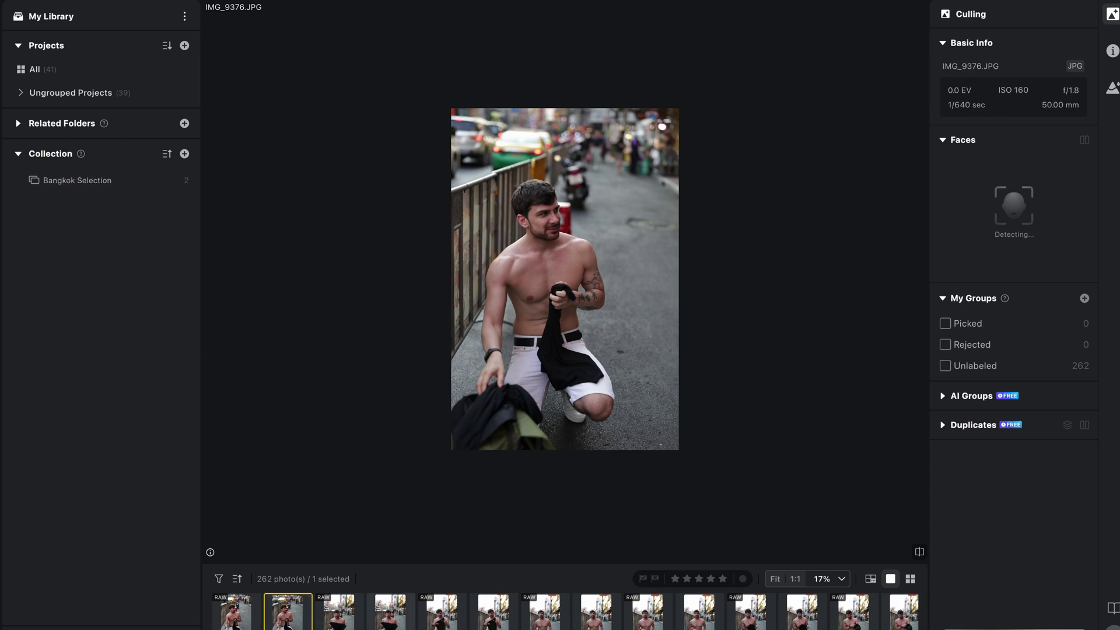
{"action": "left_click_drag", "start_coordinate": [390, 611], "coordinate": [81, 181]}
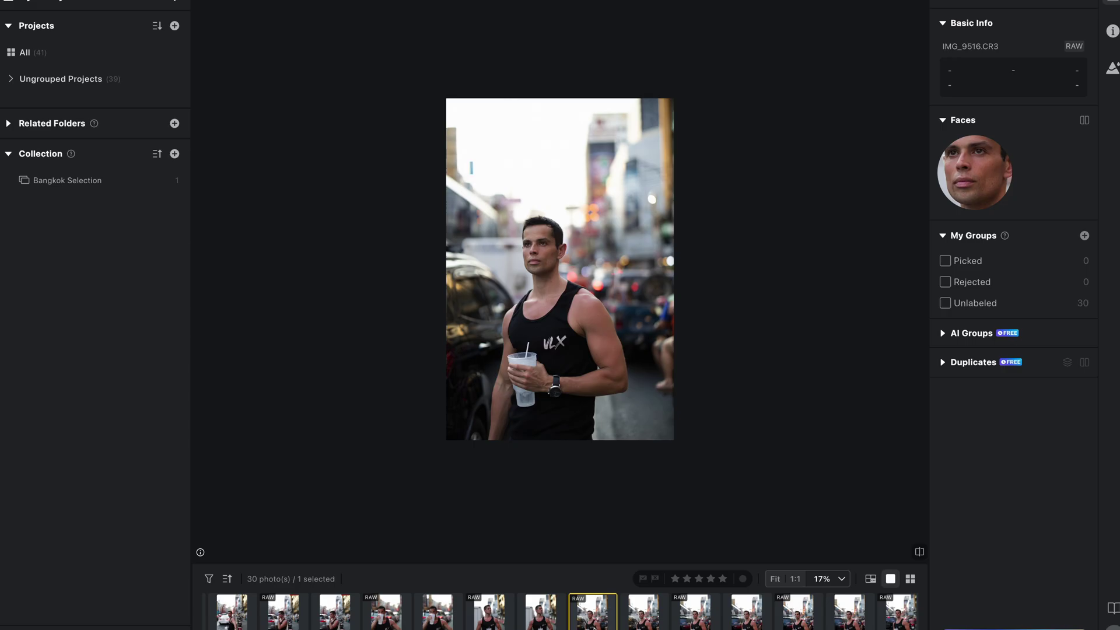
{"action": "left_click_drag", "start_coordinate": [593, 612], "coordinate": [33, 190]}
Open Bangkok Selection and flip between its photos
{"action": "left_click", "coordinate": [86, 181]}
{"action": "left_click", "coordinate": [274, 613]}
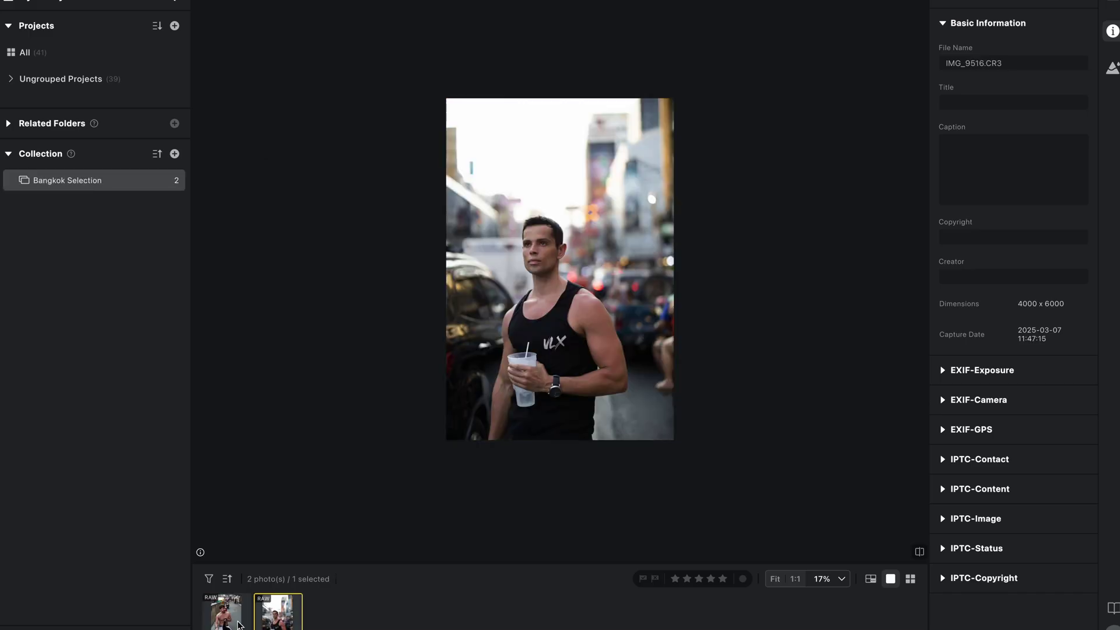
{"action": "left_click", "coordinate": [224, 623]}
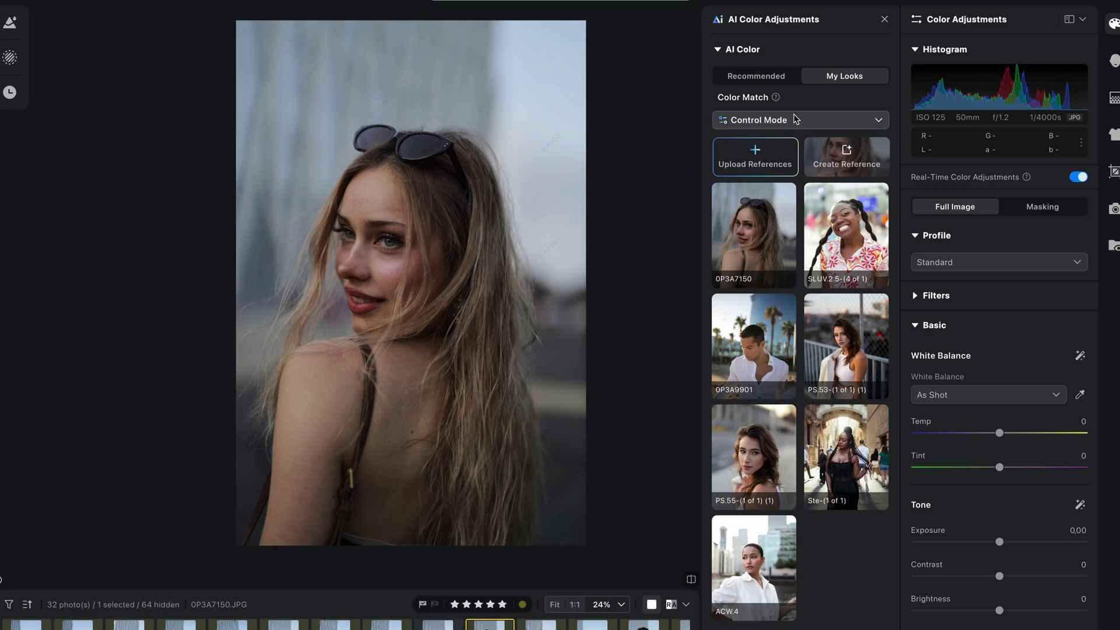
Match the portrait's colours to the 0P3A9901 look in Quick Mode
{"action": "left_click", "coordinate": [795, 121]}
{"action": "left_click", "coordinate": [784, 170]}
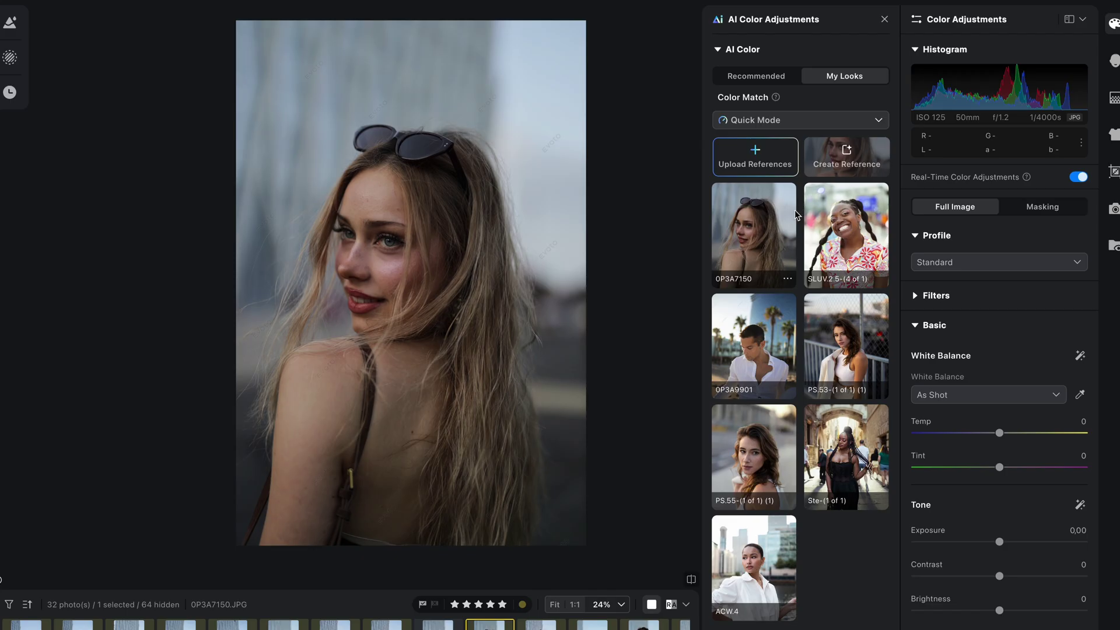
{"action": "left_click", "coordinate": [730, 371]}
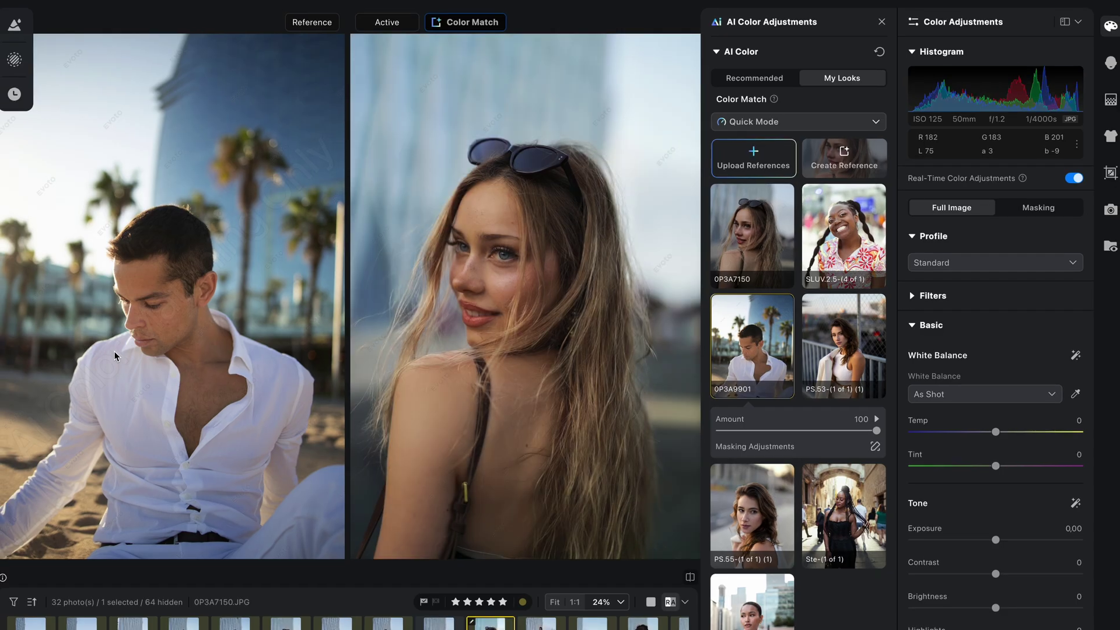
{"action": "left_click_drag", "start_coordinate": [877, 430], "coordinate": [853, 431]}
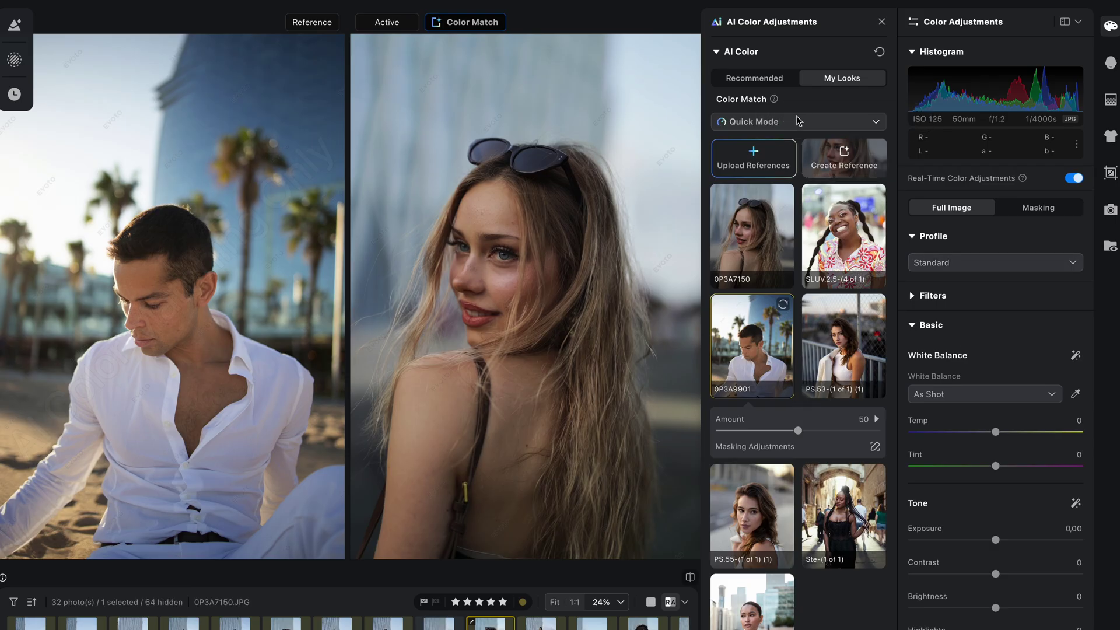
Switch colour matching to Control Mode and look through the Color Adjustments panel
{"action": "left_click", "coordinate": [798, 121]}
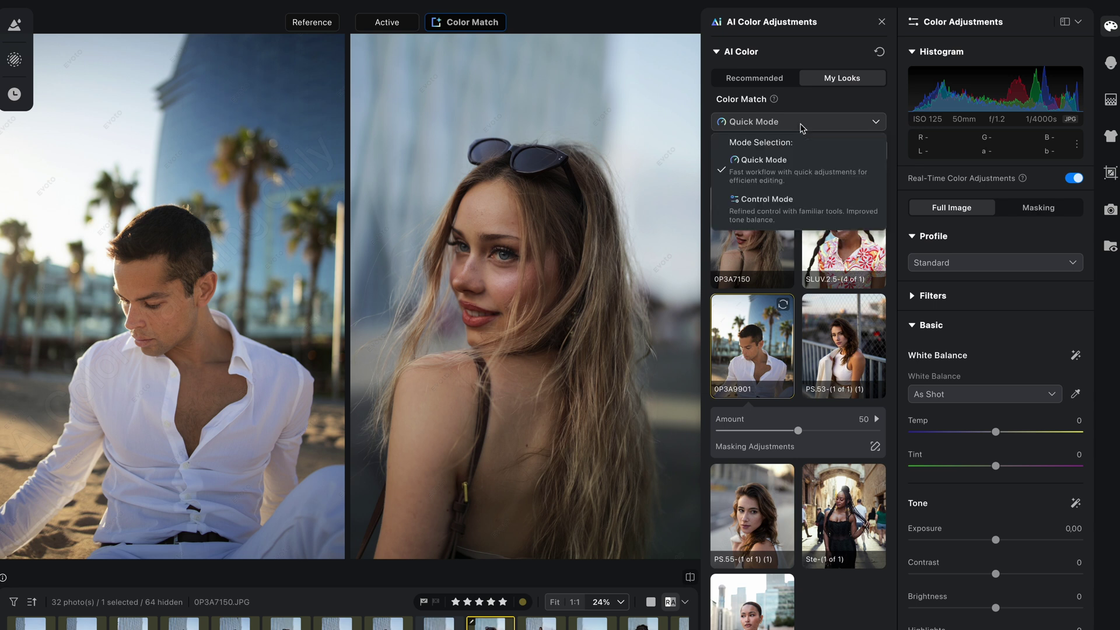
{"action": "left_click", "coordinate": [800, 210]}
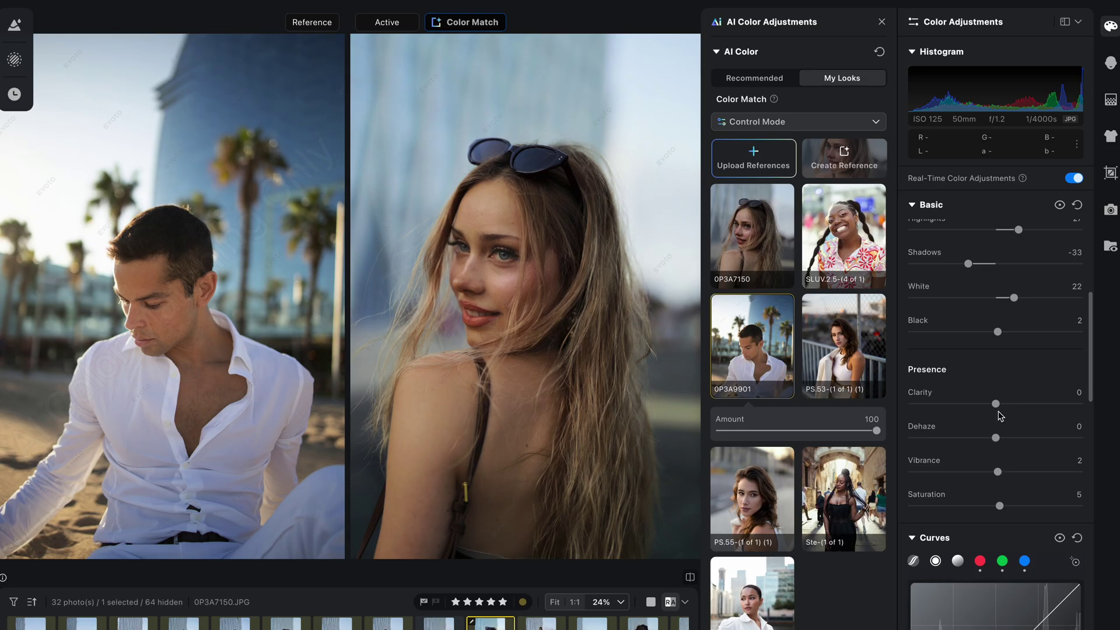
{"action": "scroll", "coordinate": [1001, 415], "scroll_direction": "down", "scroll_amount": 15}
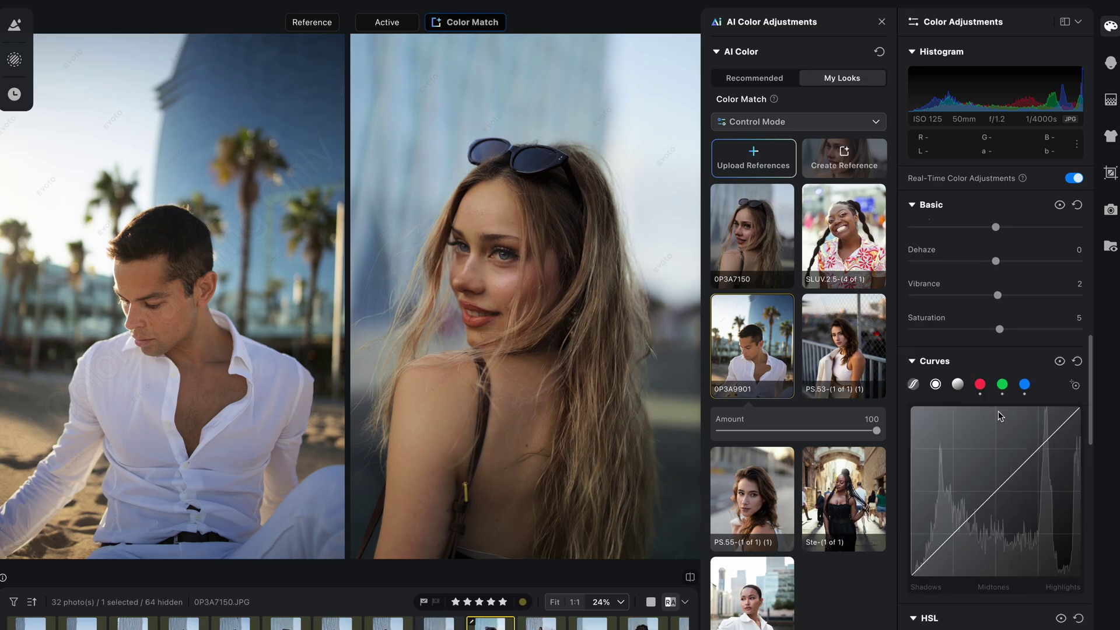
{"action": "scroll", "coordinate": [1001, 415], "scroll_direction": "down", "scroll_amount": 3}
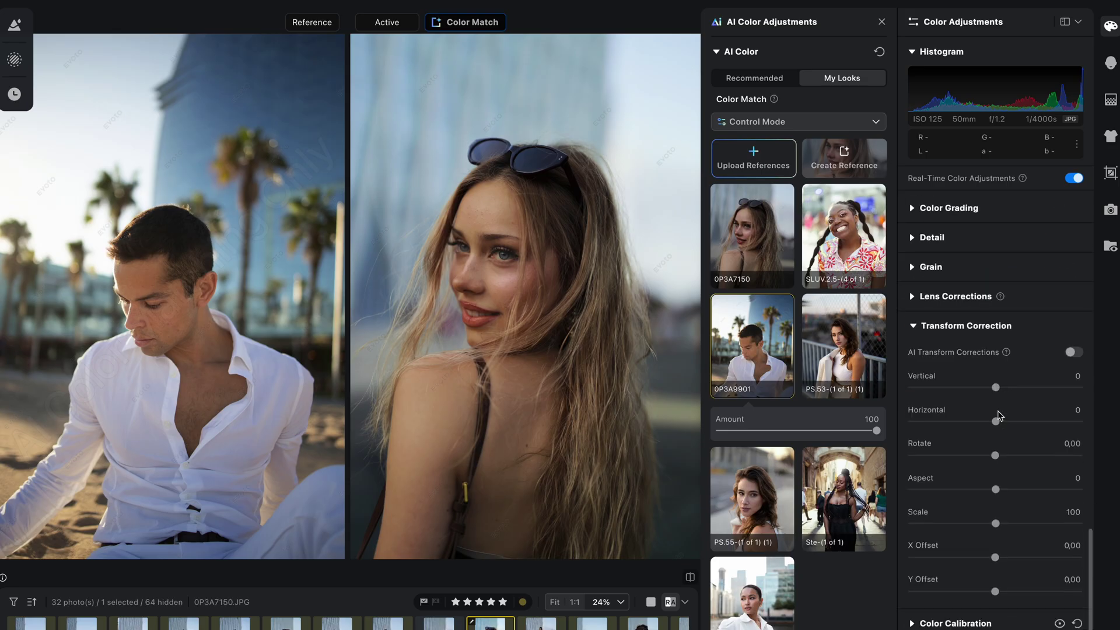
{"action": "scroll", "coordinate": [999, 415], "scroll_direction": "up", "scroll_amount": 15}
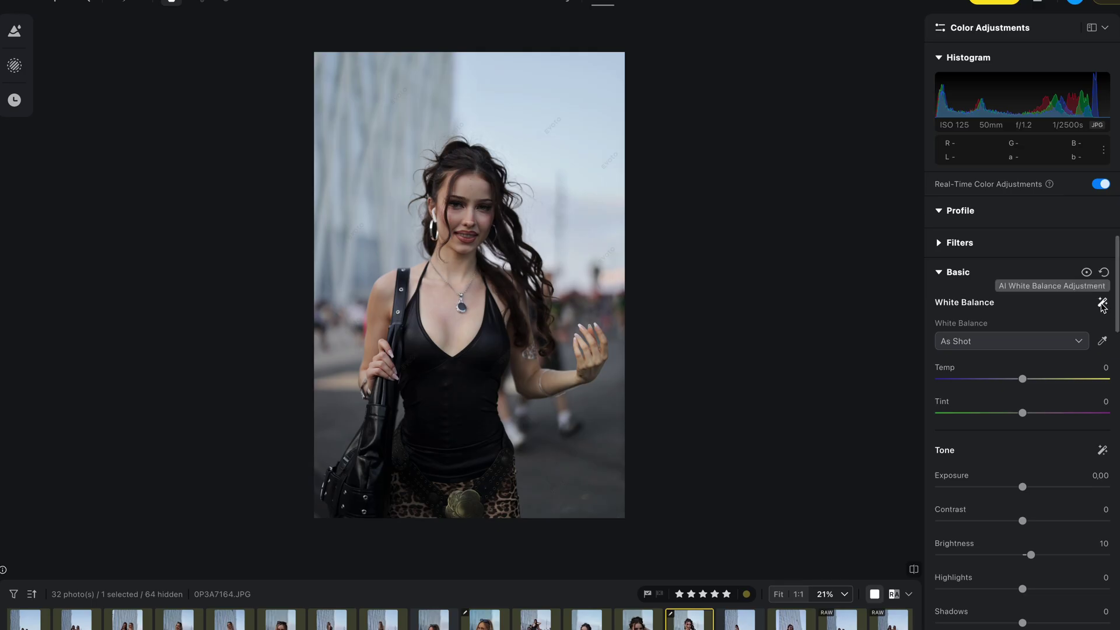
Apply auto white balance, auto tone and AI Transform perspective correction to the portraits
{"action": "left_click", "coordinate": [1102, 303]}
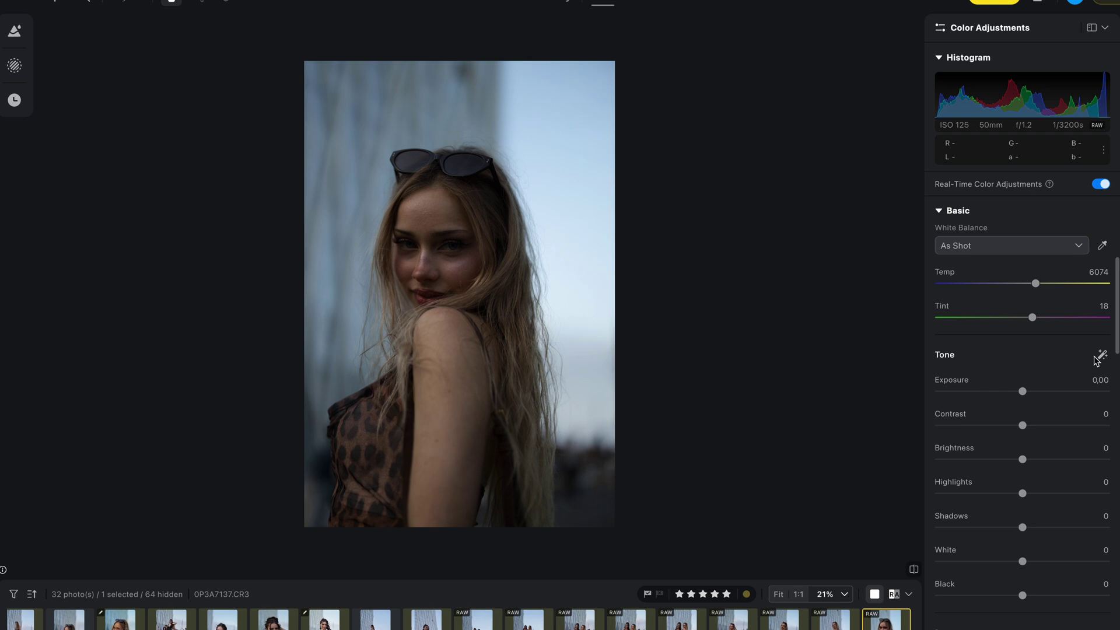
{"action": "left_click", "coordinate": [1099, 356]}
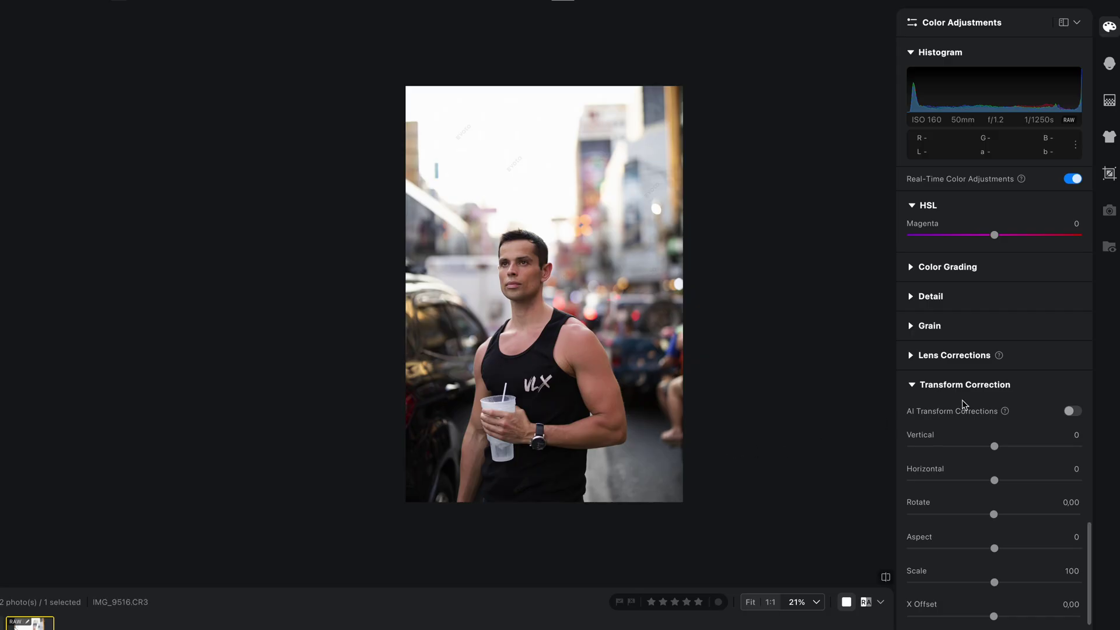
{"action": "left_click", "coordinate": [1070, 411]}
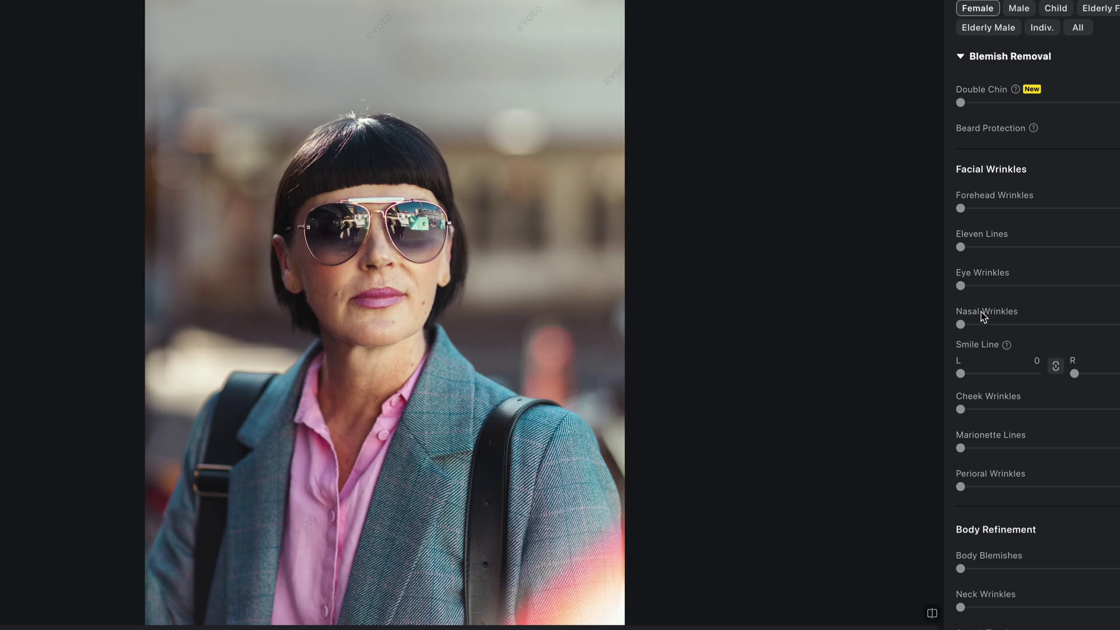
Set Nasal Wrinkles to 41, Cheek Wrinkles to 61 and Perioral Wrinkles to 89
{"action": "left_click_drag", "start_coordinate": [1002, 326], "coordinate": [1039, 326]}
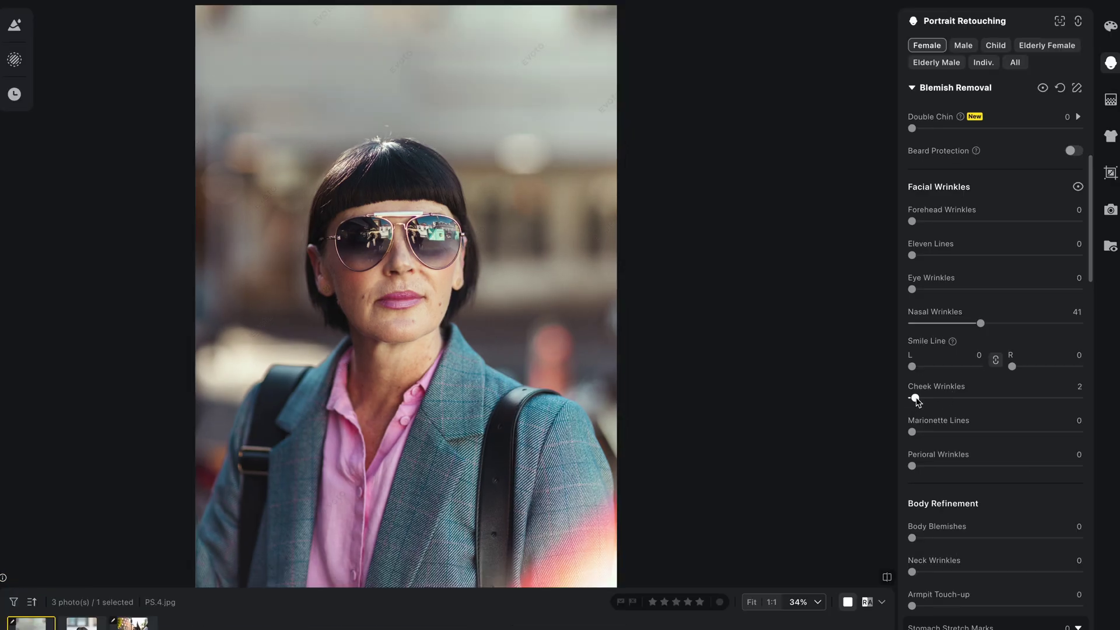
{"action": "left_click_drag", "start_coordinate": [915, 398], "coordinate": [1014, 398]}
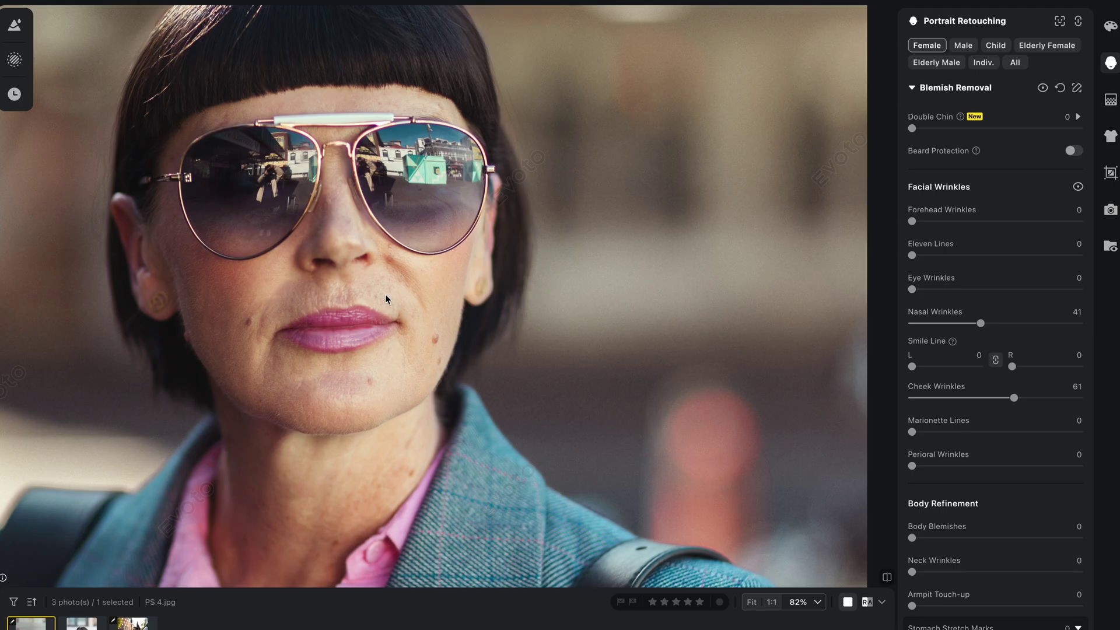
{"action": "left_click_drag", "start_coordinate": [925, 469], "coordinate": [1061, 466]}
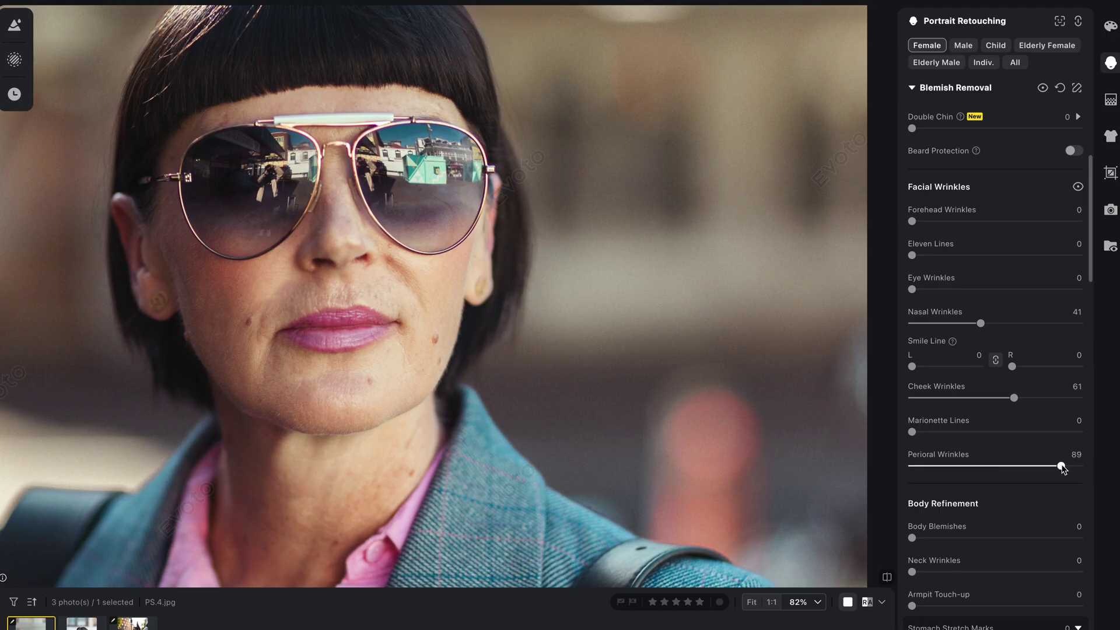
{"action": "scroll", "coordinate": [413, 385], "scroll_direction": "down", "scroll_amount": 5}
Compare skin retouching before and after on the next portraits, and slightly even the hand's skin
{"action": "key", "text": "Right"}
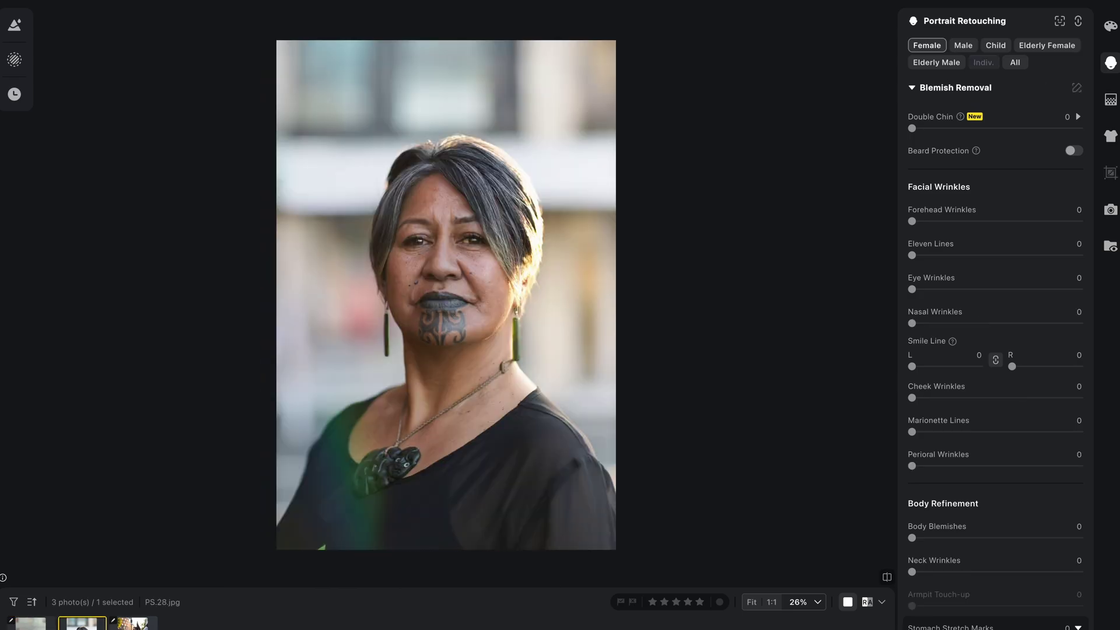
{"action": "key", "text": "Right"}
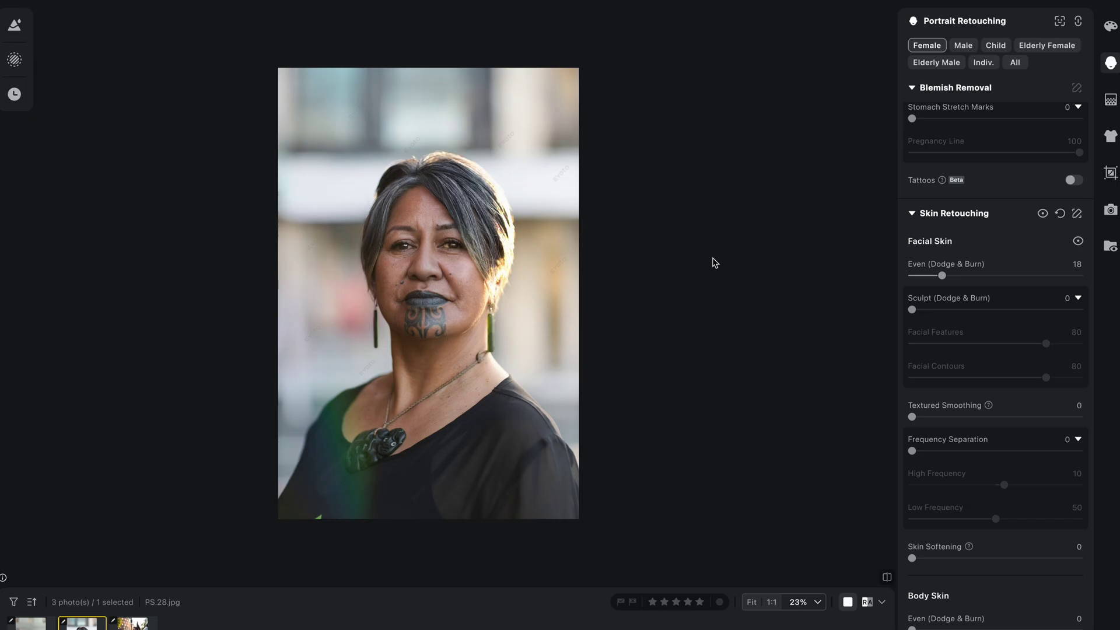
{"action": "left_click", "coordinate": [1042, 214]}
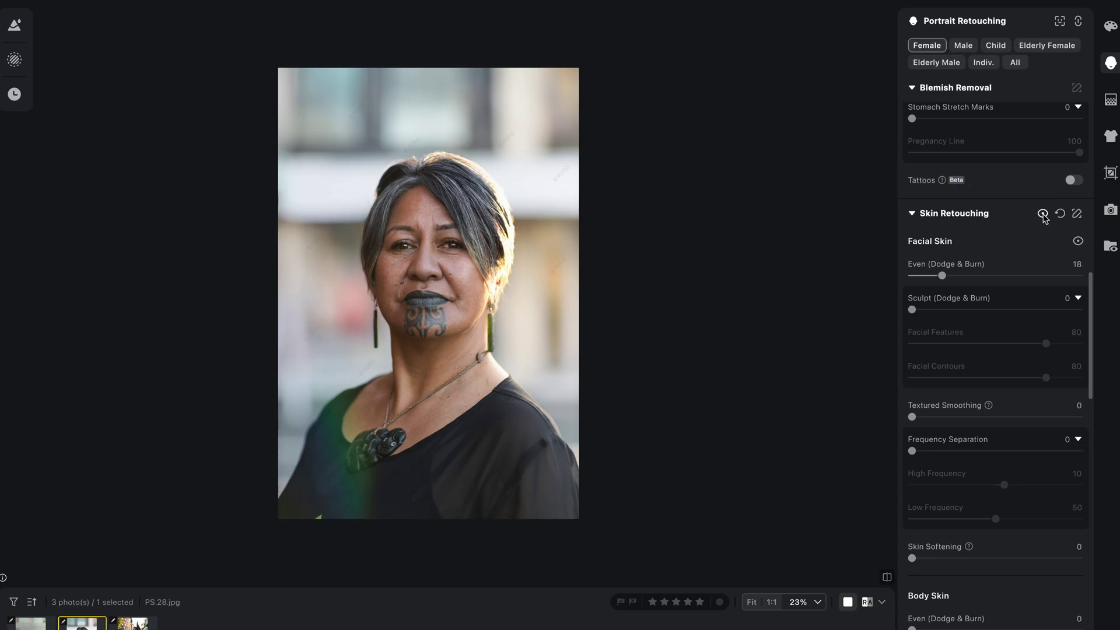
{"action": "left_click", "coordinate": [1043, 214]}
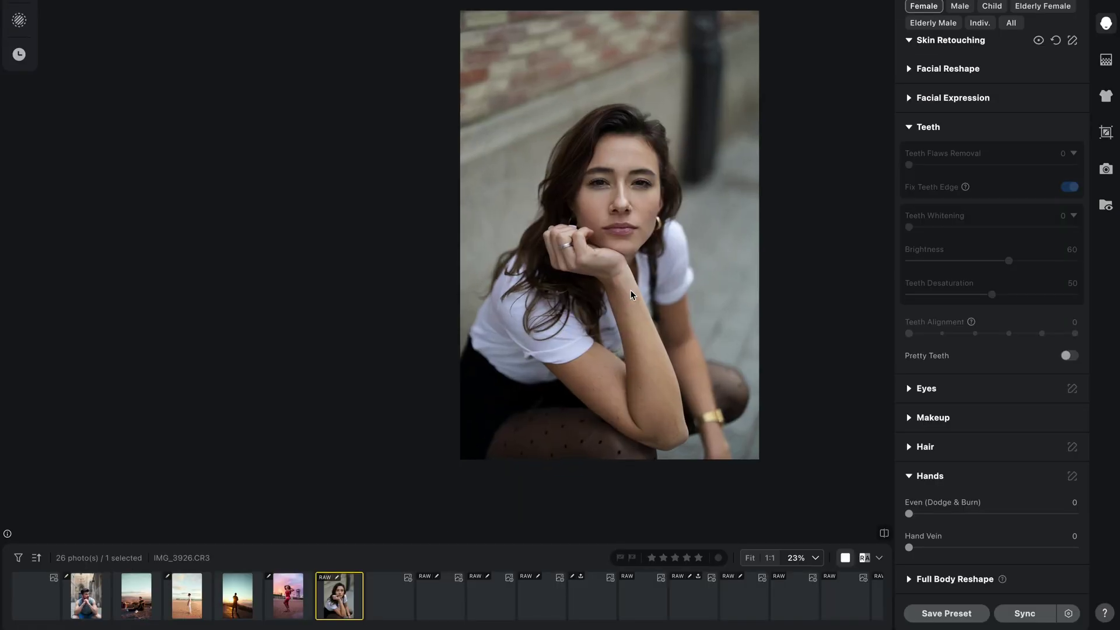
{"action": "left_click_drag", "start_coordinate": [637, 337], "coordinate": [502, 318]}
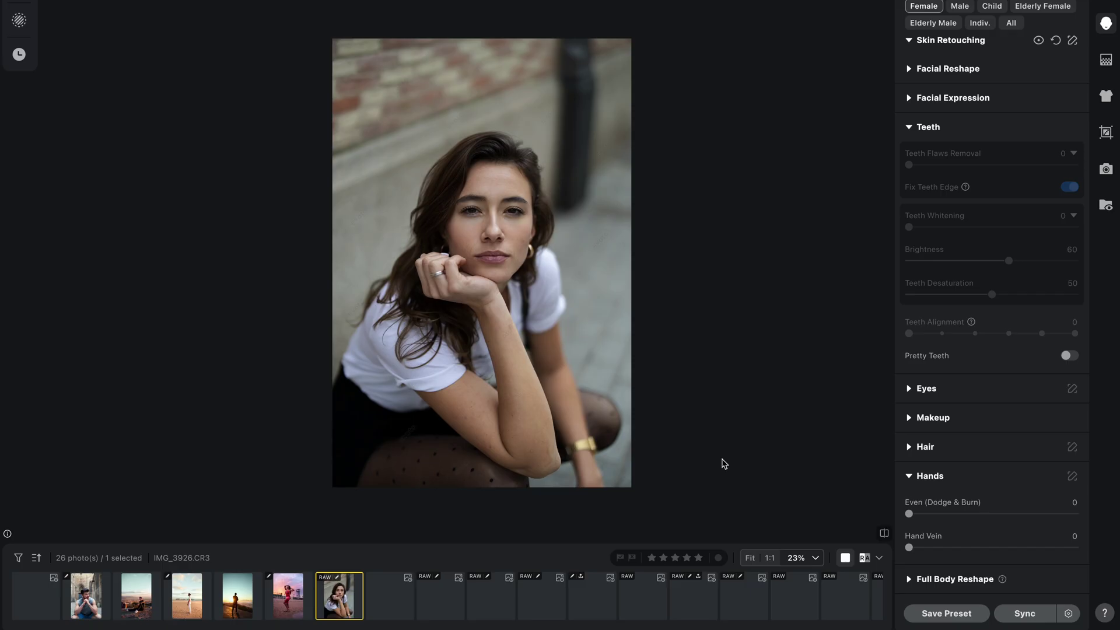
{"action": "mouse_move", "coordinate": [909, 514]}
{"action": "left_mouse_down"}
{"action": "mouse_move", "coordinate": [996, 524]}
{"action": "mouse_move", "coordinate": [1039, 475]}
{"action": "left_mouse_up"}
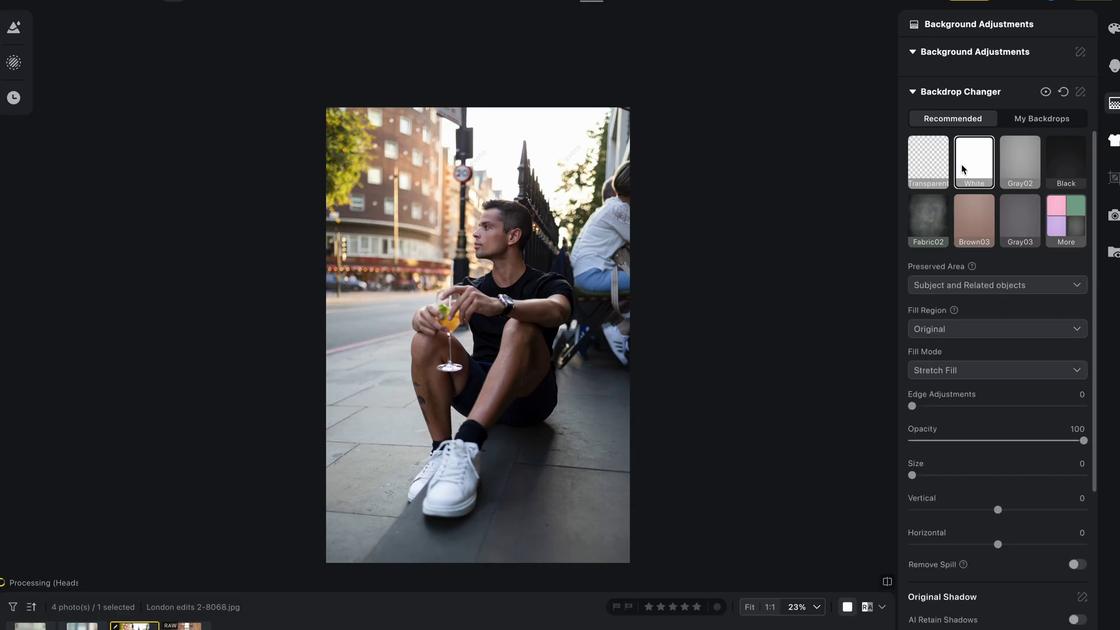
In Backdrop Changer, preview Transparent, then apply the White backdrop behind the seated man
{"action": "left_click", "coordinate": [933, 160]}
{"action": "left_click", "coordinate": [973, 168]}
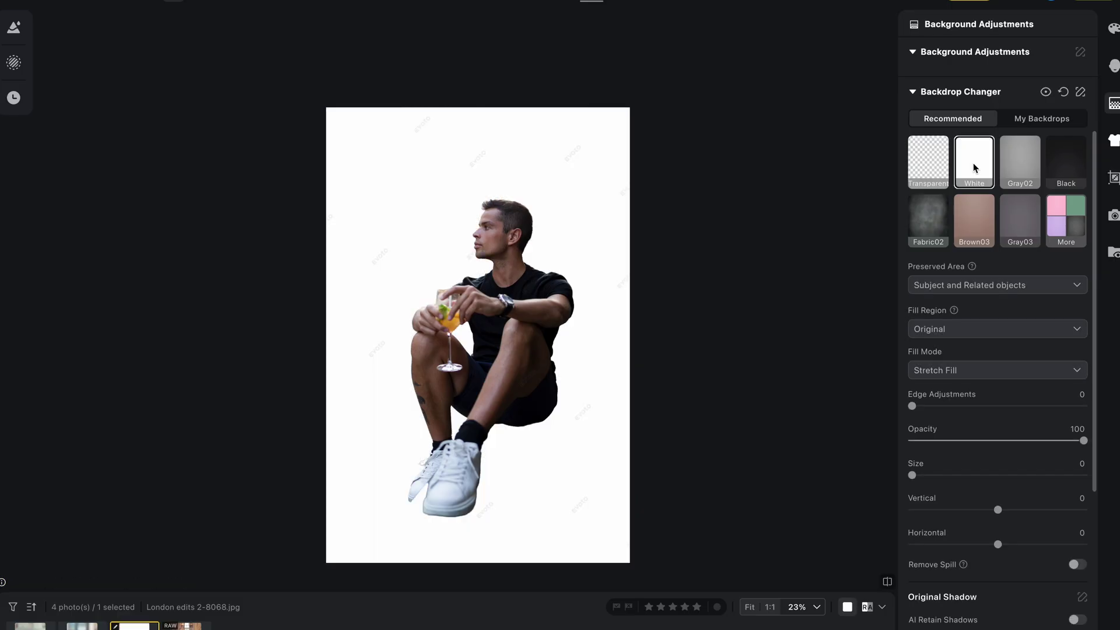
{"action": "scroll", "coordinate": [514, 213], "scroll_direction": "up", "scroll_amount": 3}
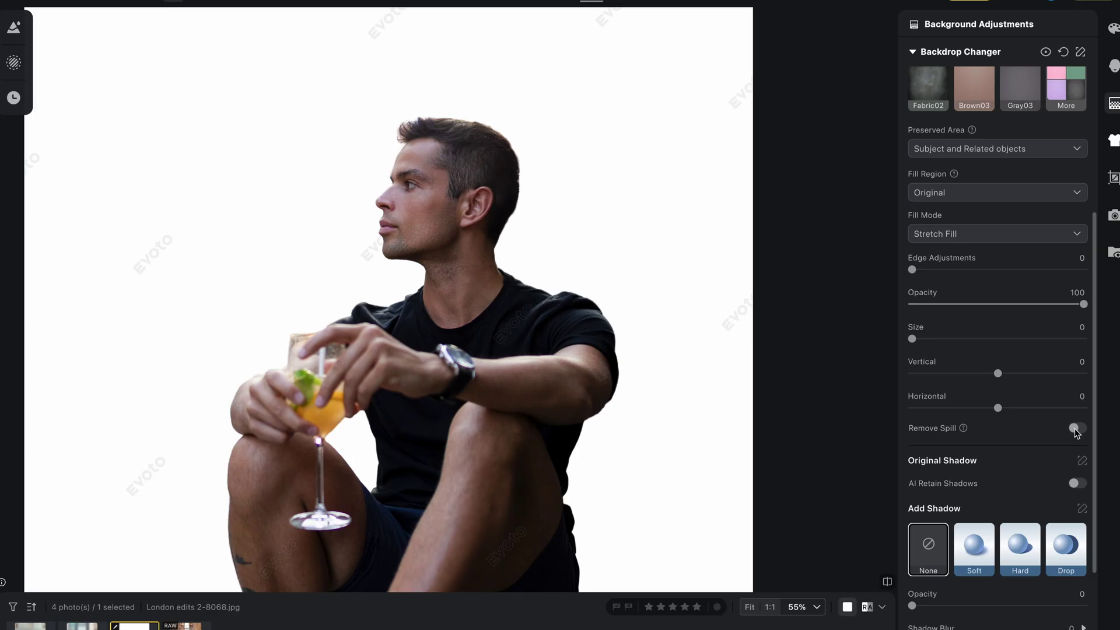
Turn on Remove Spill in Backdrop Changer and zoom in to check the man's edges for halos
{"action": "left_click", "coordinate": [1076, 429]}
{"action": "scroll", "coordinate": [553, 217], "scroll_direction": "up", "scroll_amount": 4}
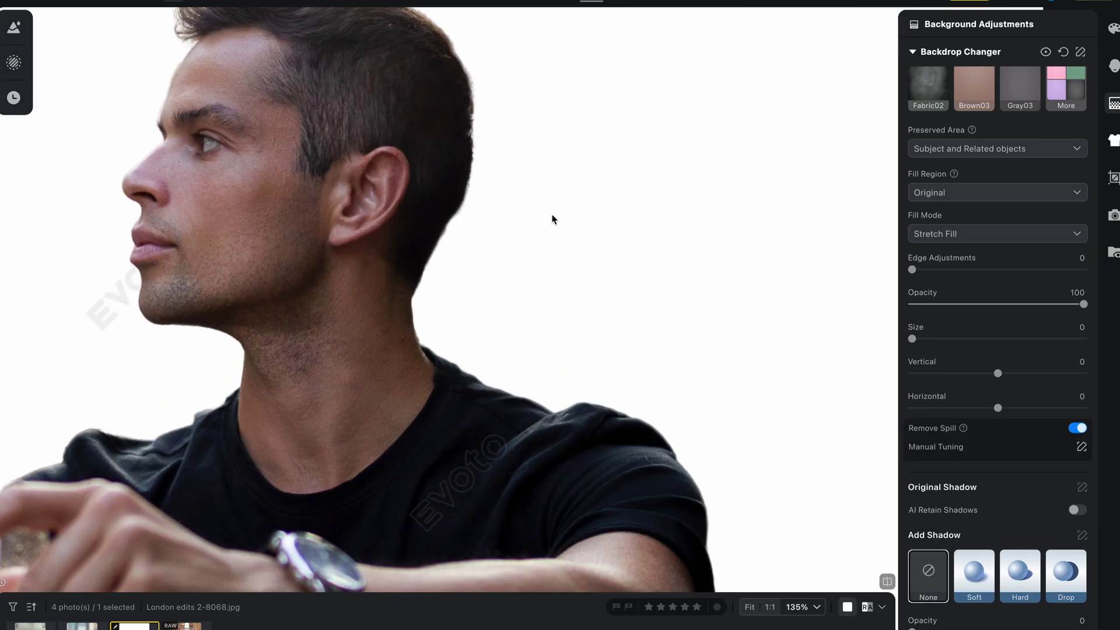